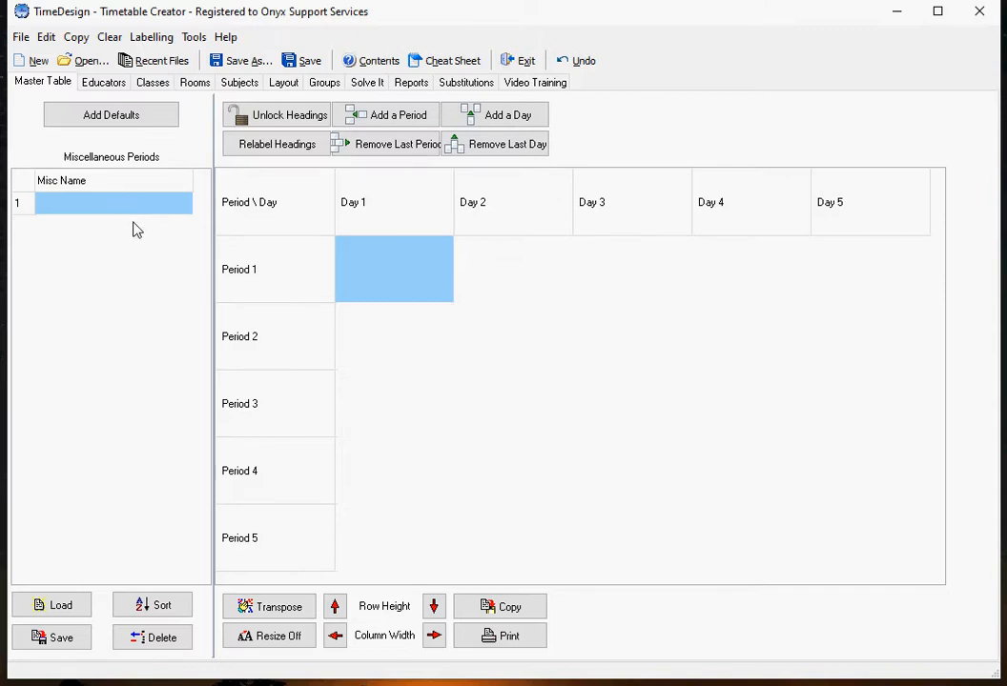
Step: Add the default miscellaneous periods to the master table's list
click(125, 117)
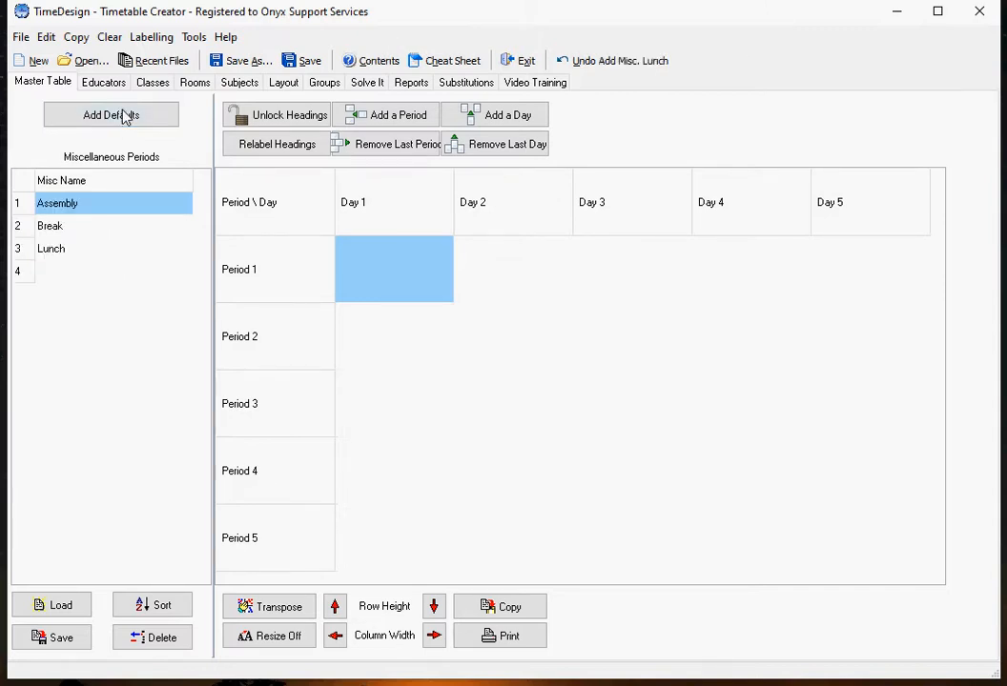
Step: Add a miscellaneous period named Meeting below Lunch
click(88, 273)
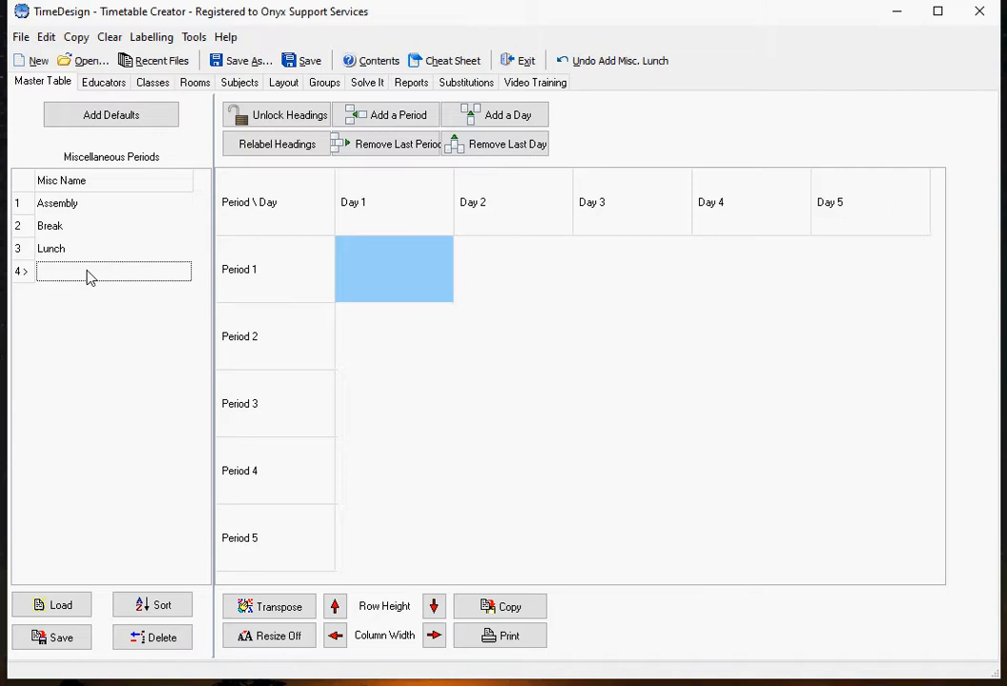
text(Meeting)
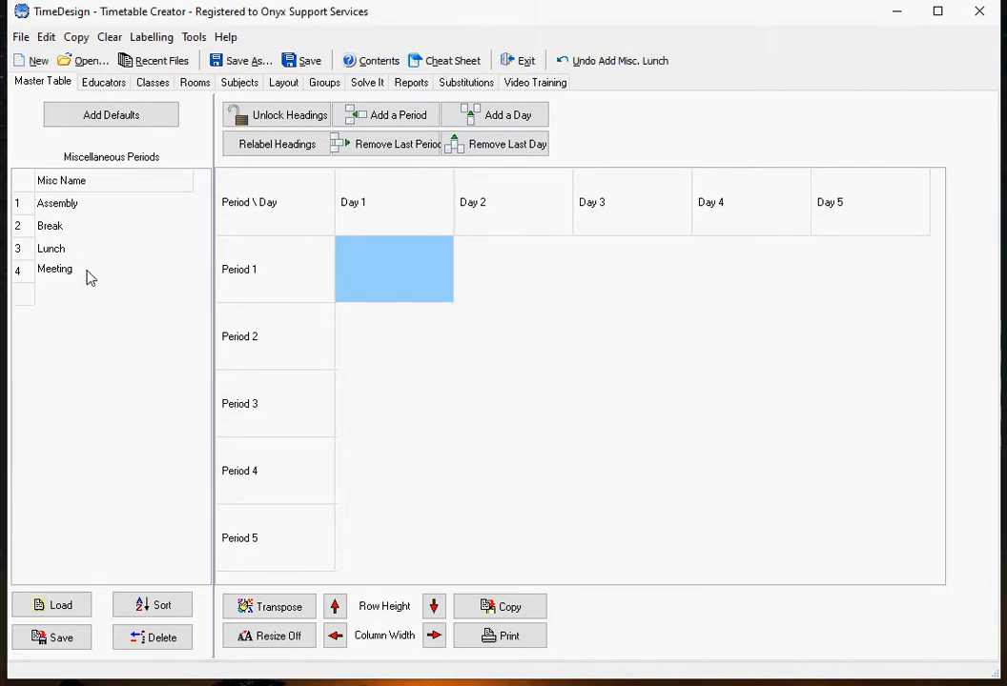
key(Return)
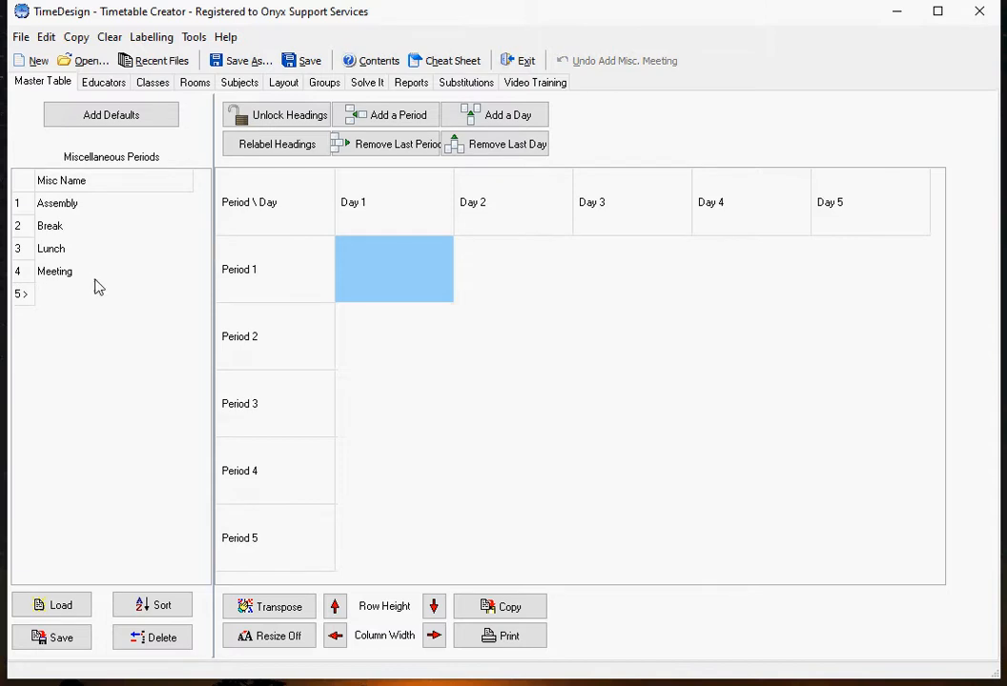
Step: Delete the Meeting entry from the miscellaneous periods and select Lunch
click(83, 272)
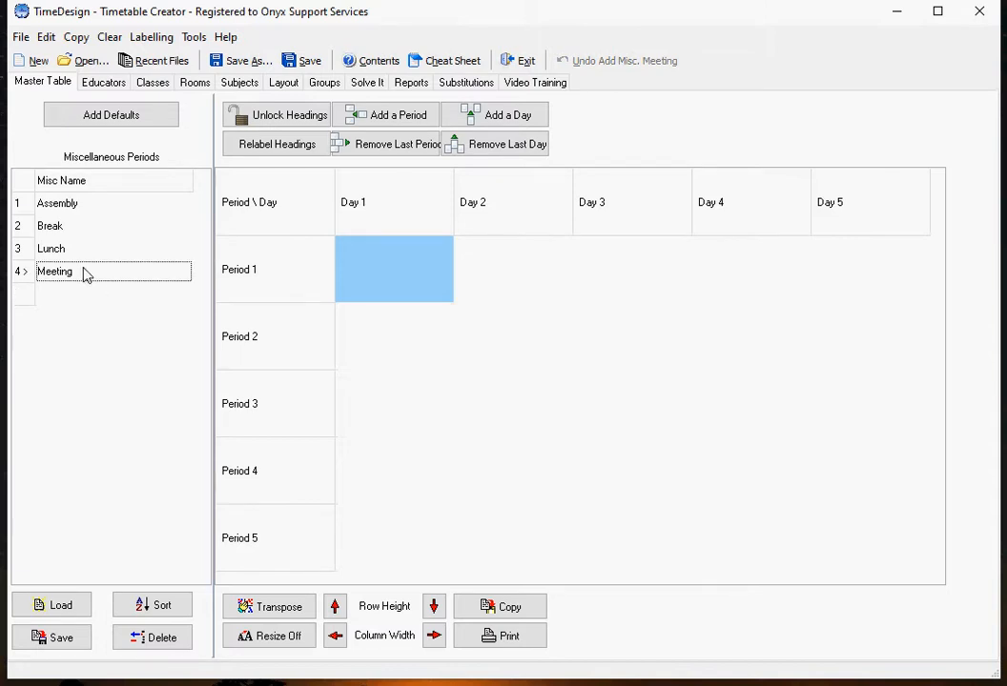
click(160, 642)
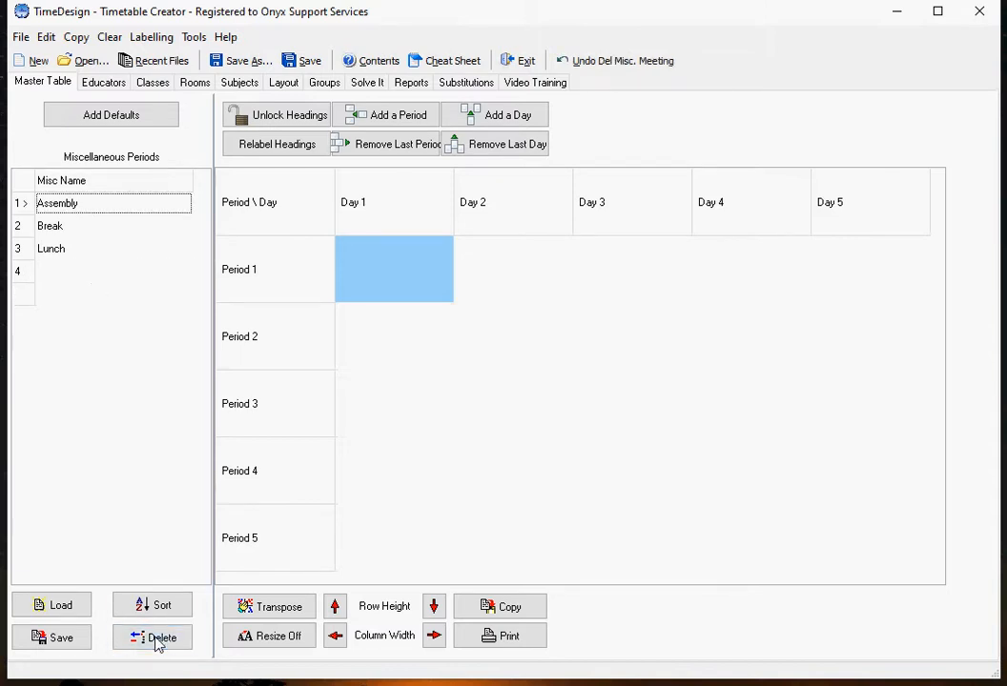
click(127, 250)
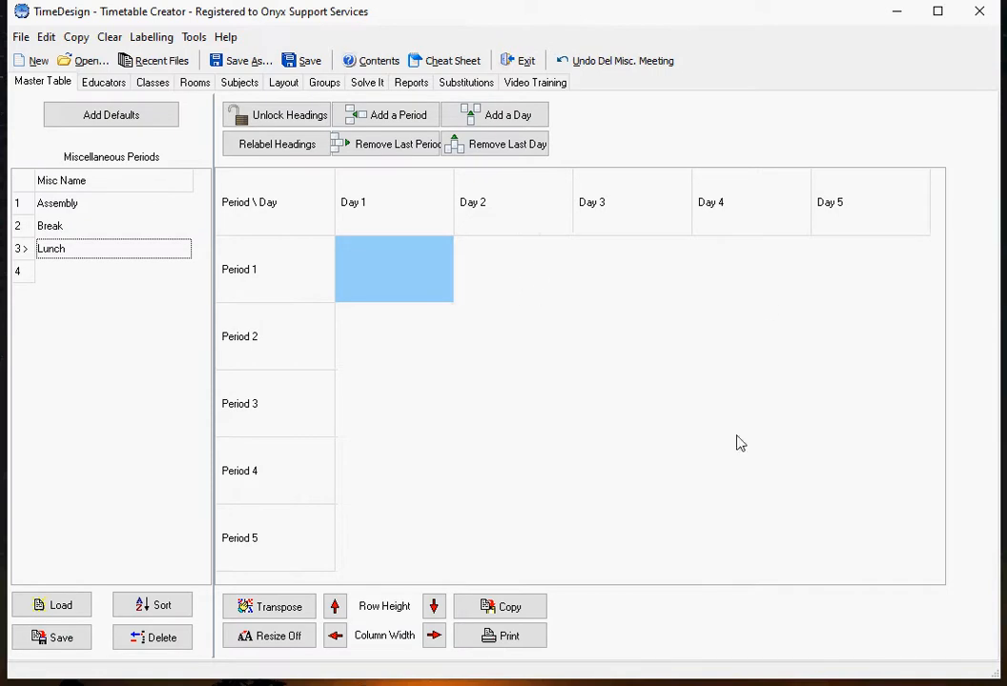
Step: Add and remove periods and days until the master table has eight periods and five days
click(390, 114)
click(390, 114)
click(390, 114)
click(390, 114)
click(390, 114)
click(390, 113)
click(505, 109)
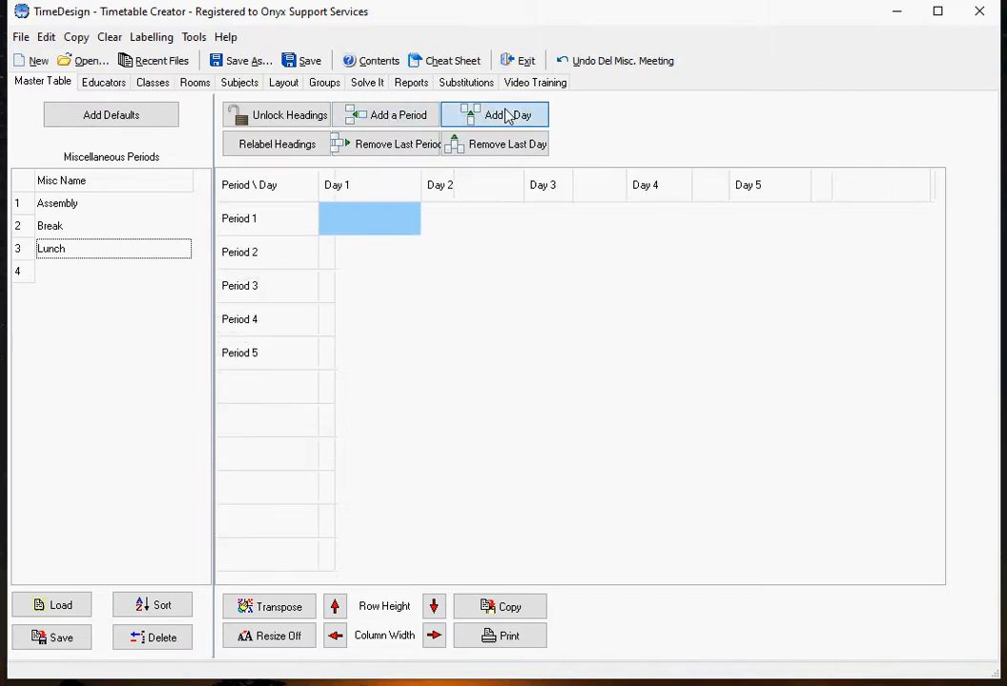
click(506, 110)
click(505, 110)
click(505, 110)
click(506, 110)
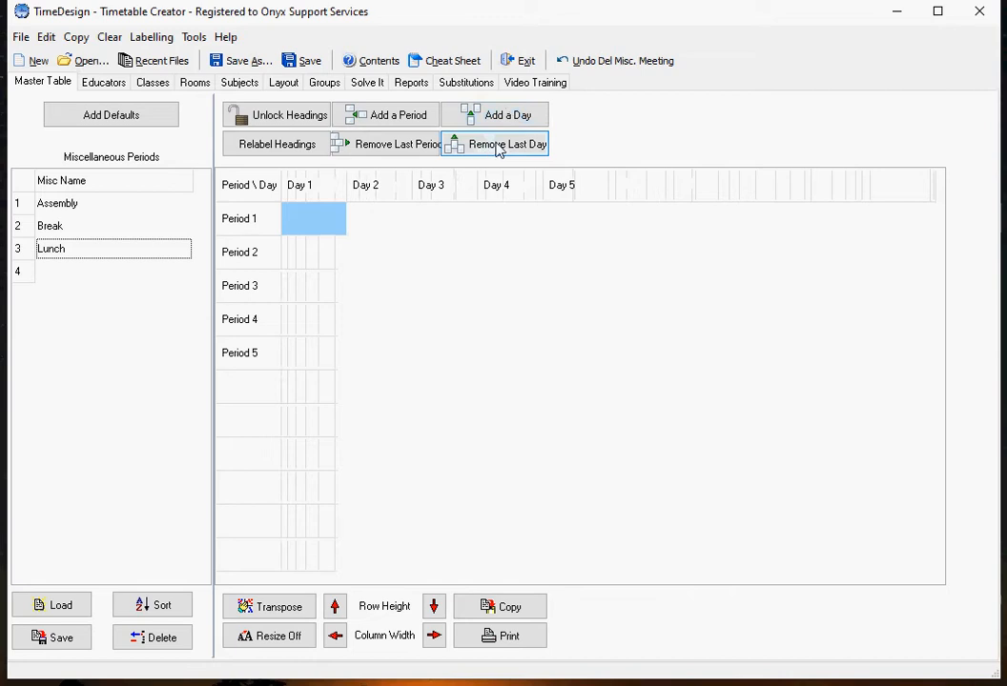
click(498, 145)
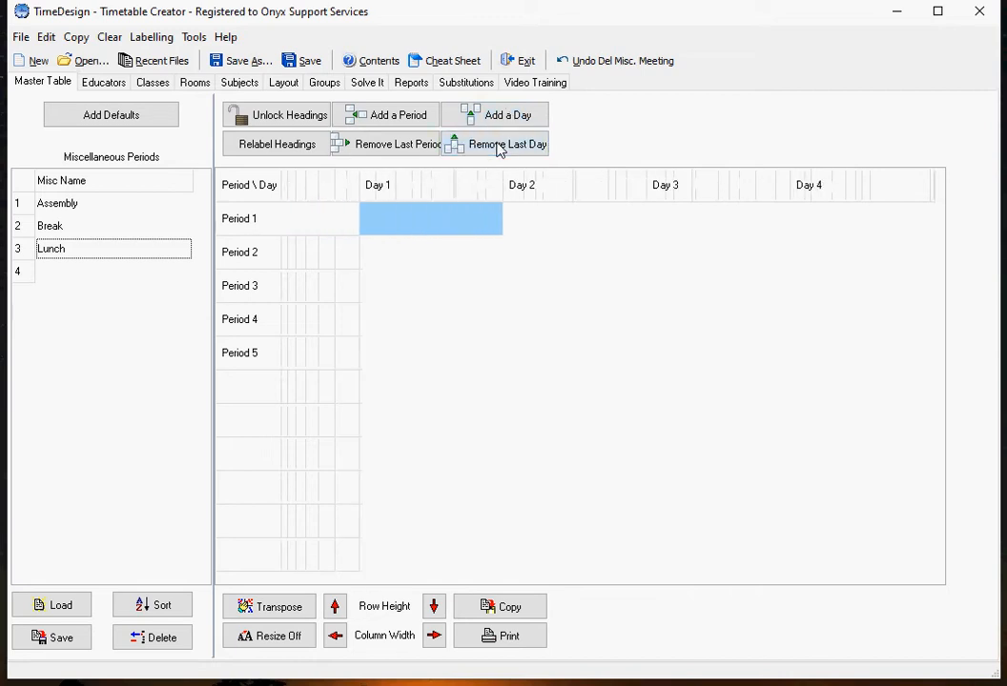
click(486, 117)
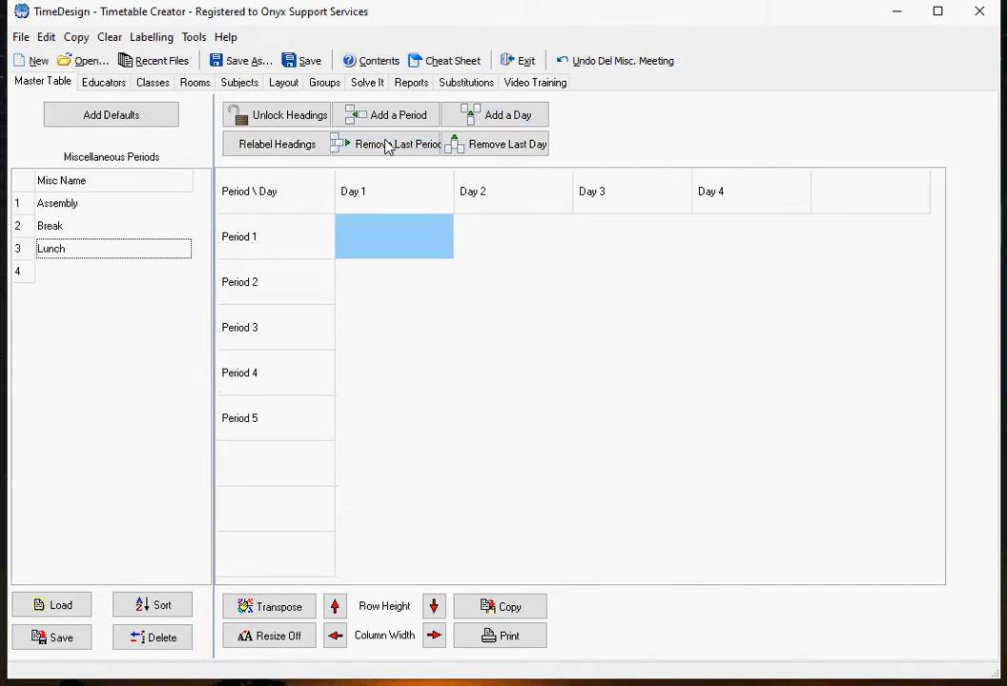
Step: Relabel the headings with the day style "Day 1, Day 2, Day 3, ..." and the period style "Period 1, Period 2, Period 3, ..."
click(281, 145)
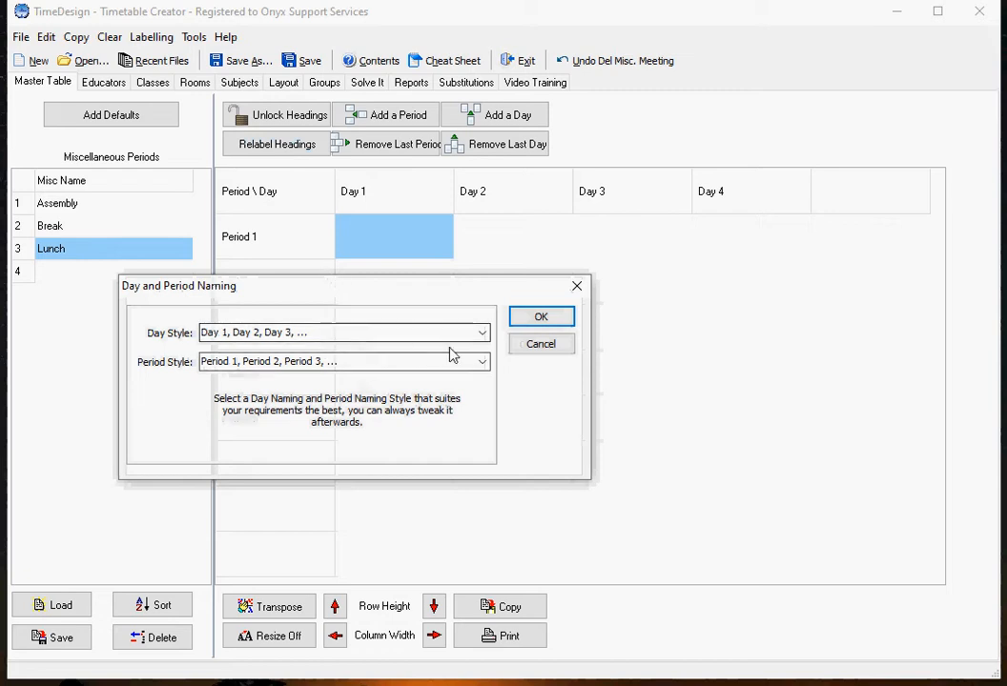
click(484, 332)
click(420, 308)
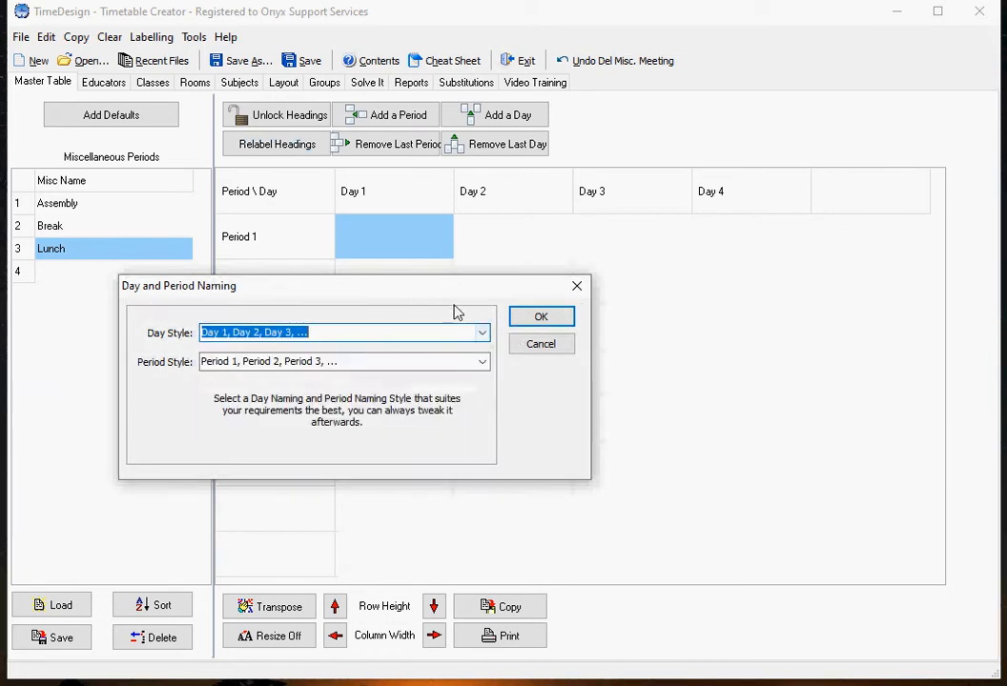
click(541, 319)
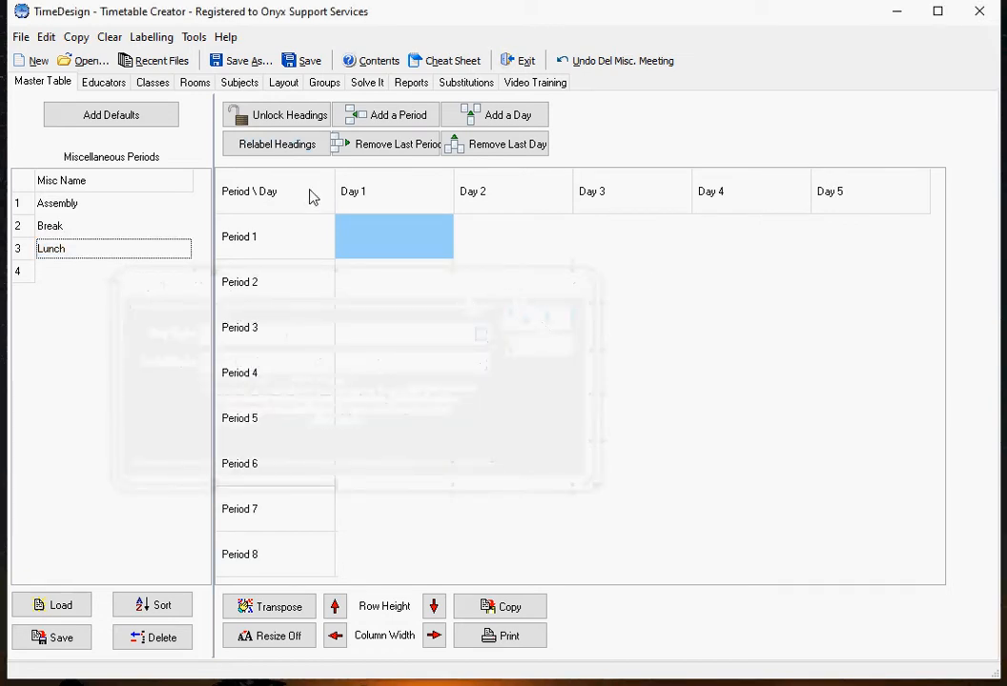
Step: Unlock the table headings to open the Day 1 heading for editing, and lock the headings again
click(288, 116)
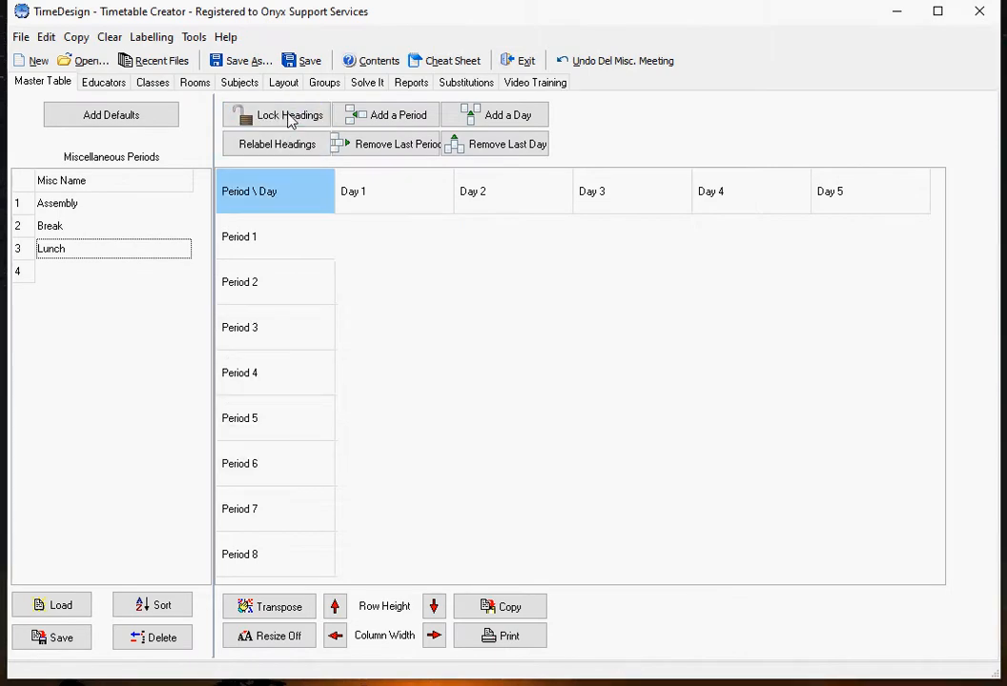
click(400, 206)
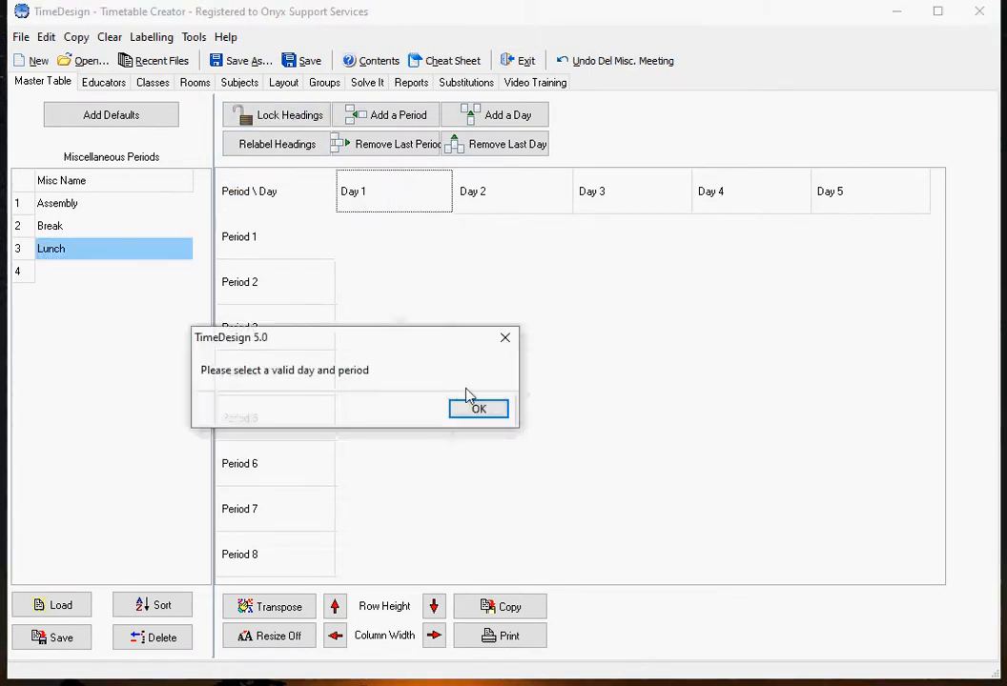
click(471, 407)
double_click(370, 202)
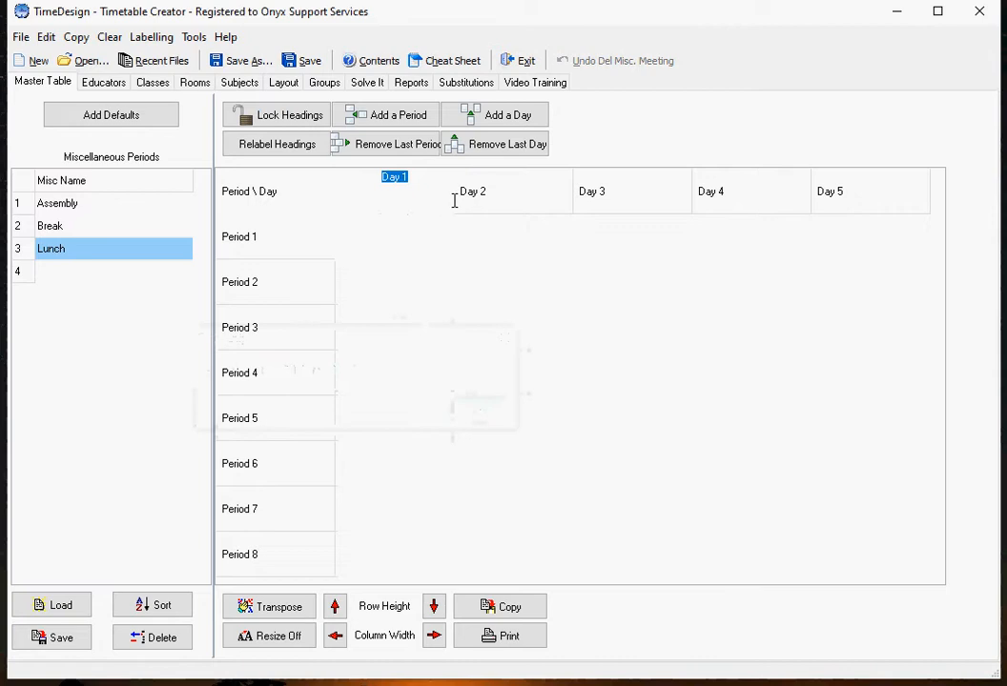
click(484, 195)
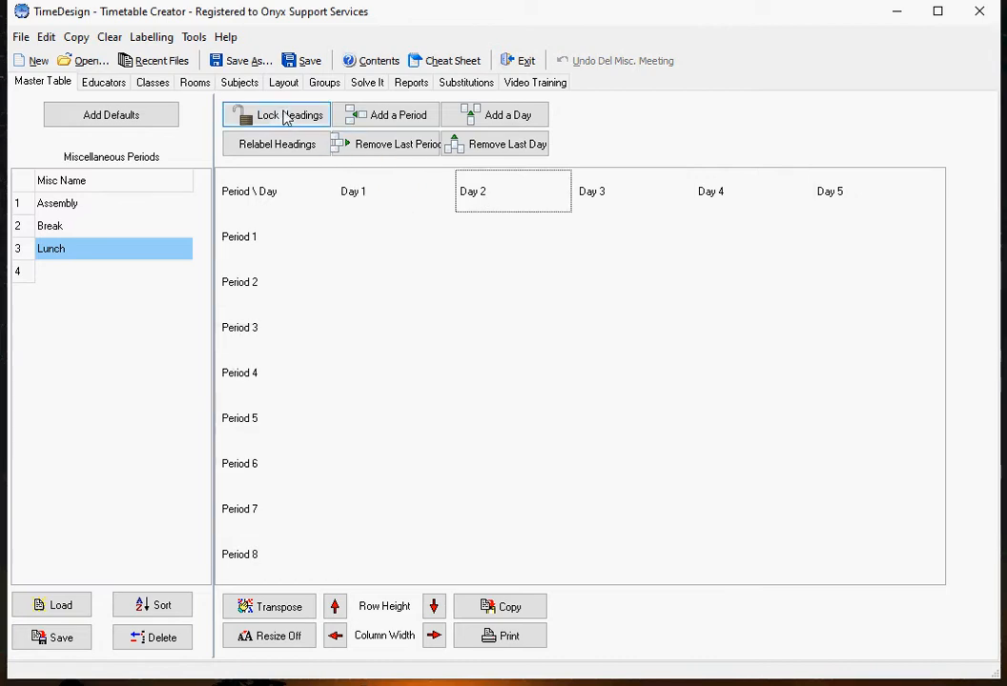
click(286, 116)
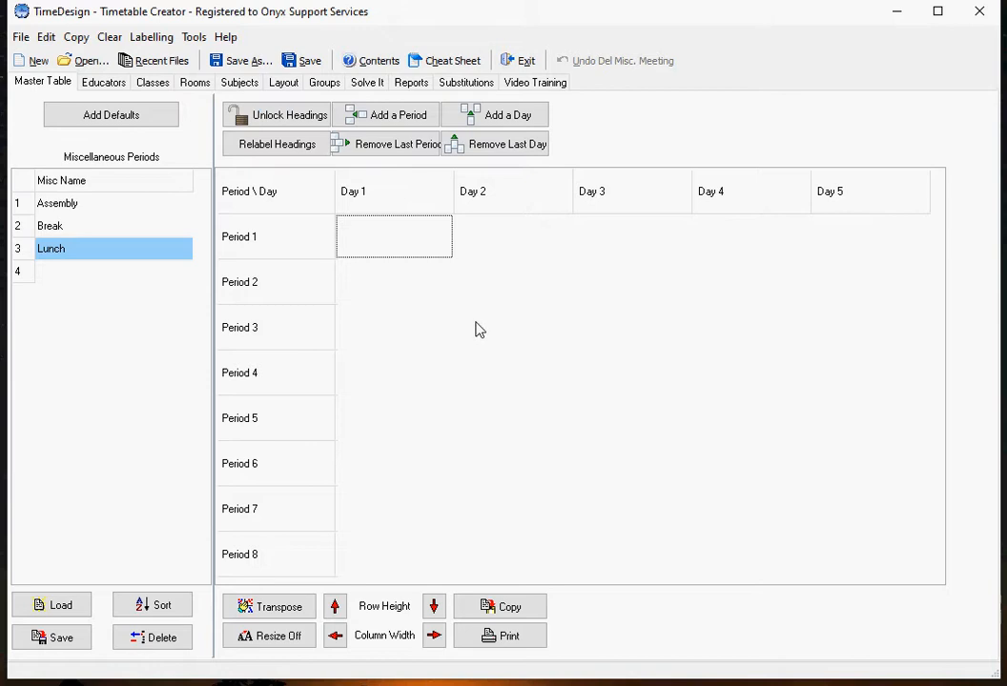
Step: Look through the Educators, Classes, Rooms, Subjects, Layout, Groups, Solve It, Reports, Substitutions and Video Training pages
click(105, 84)
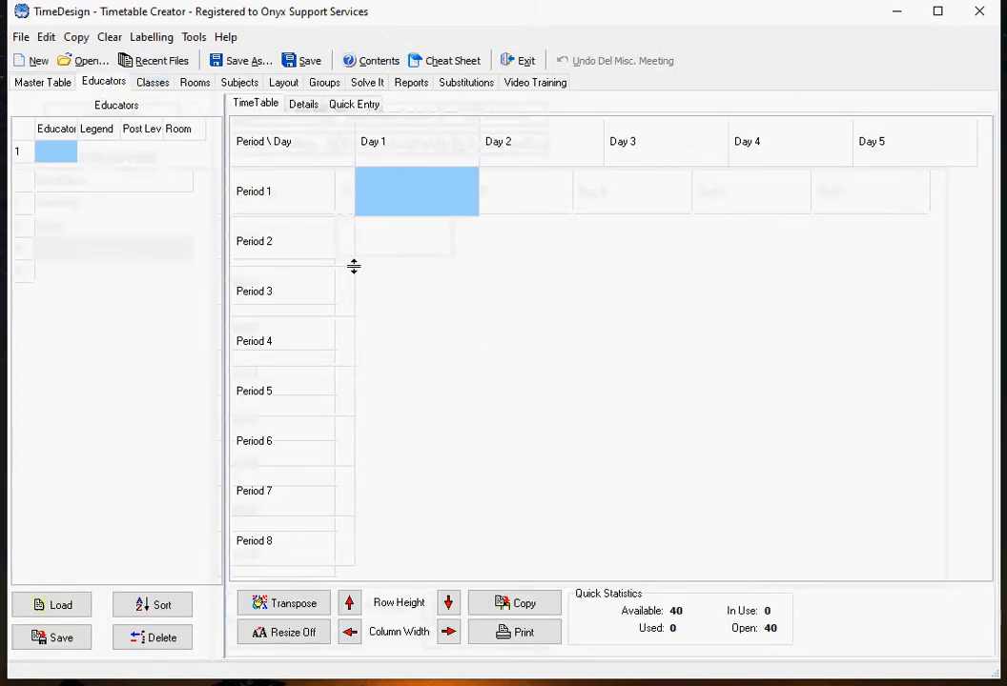
click(155, 83)
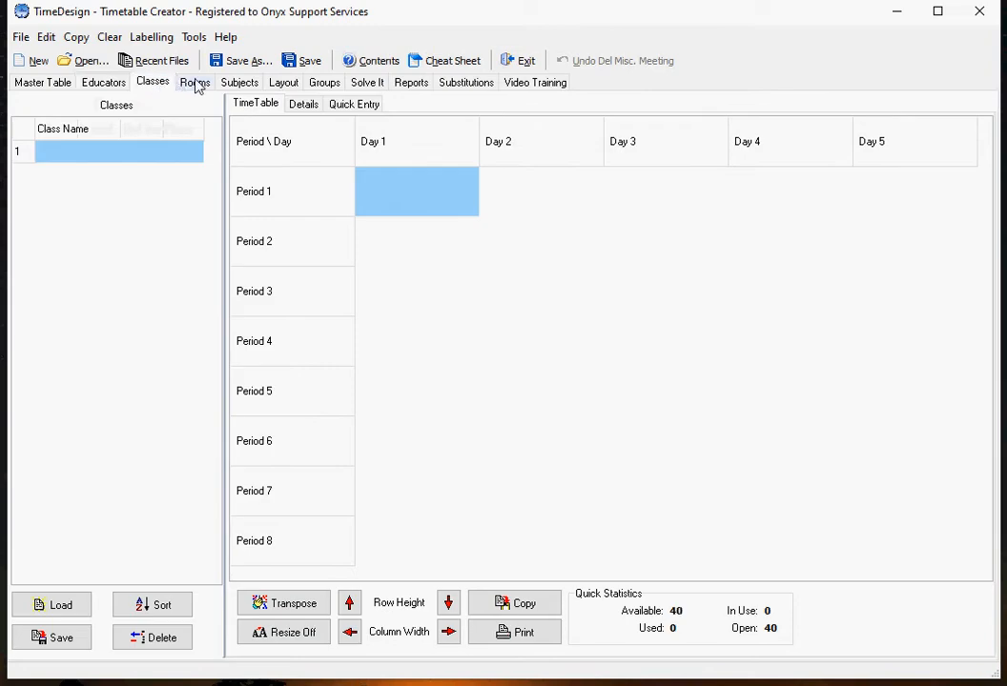
click(196, 84)
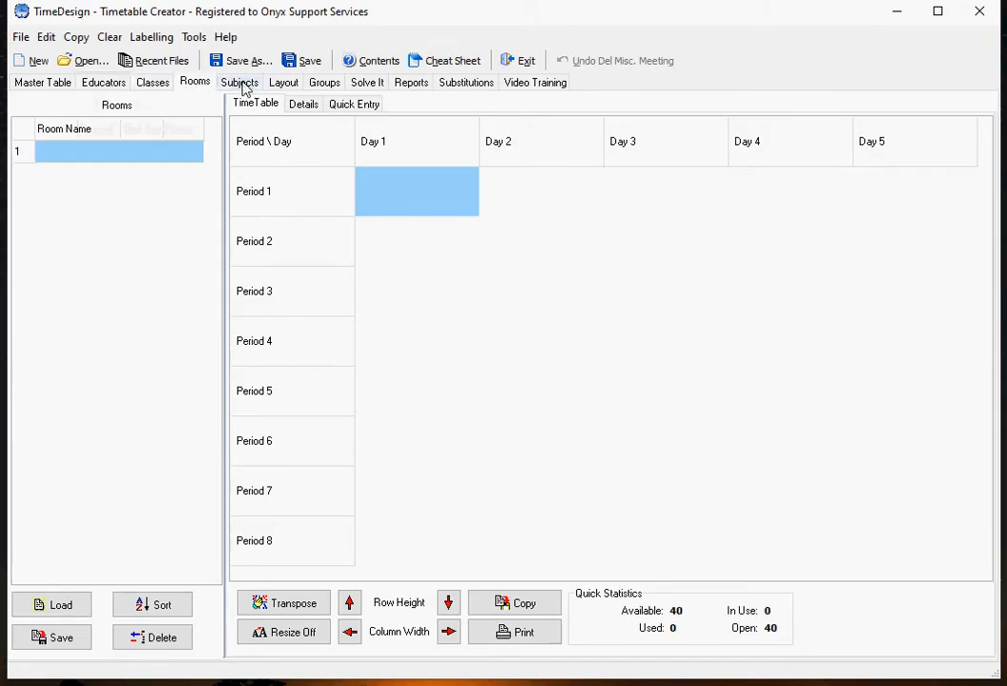
click(242, 85)
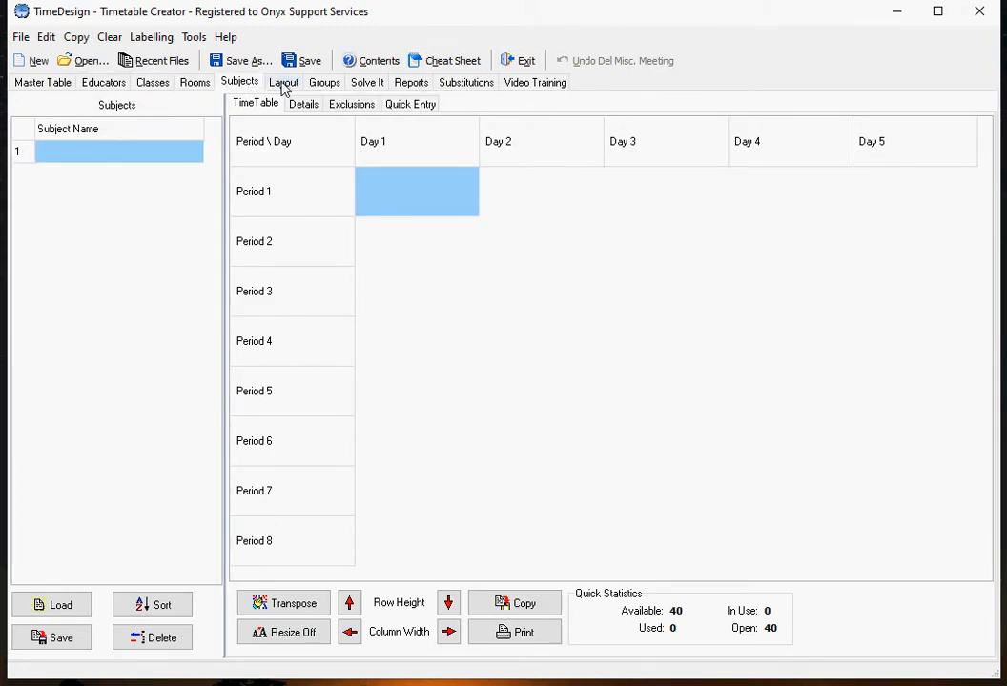
click(285, 86)
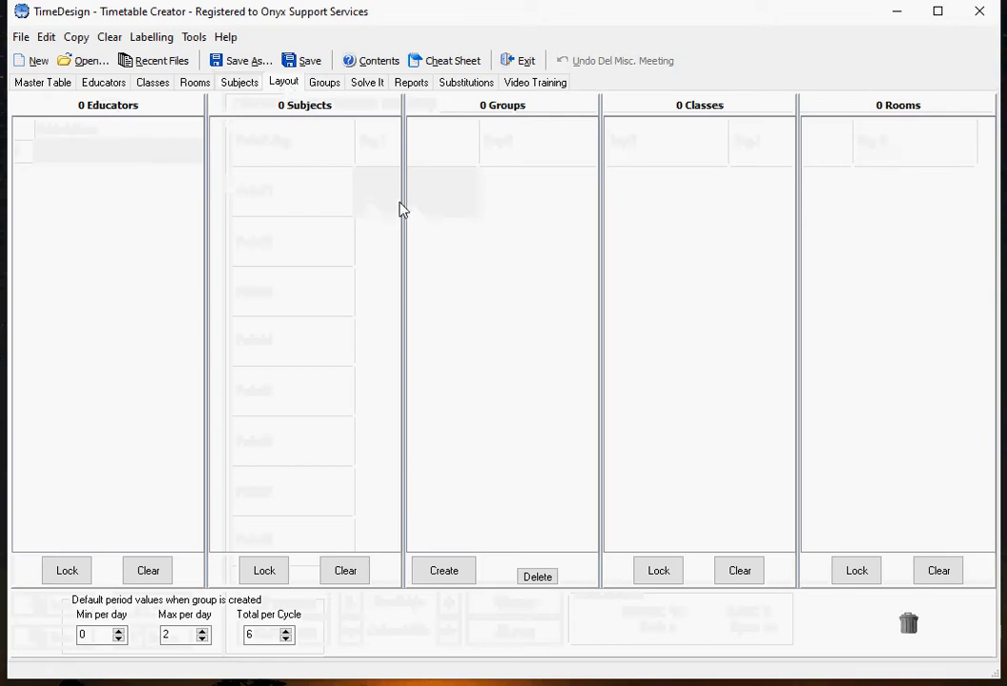
click(325, 85)
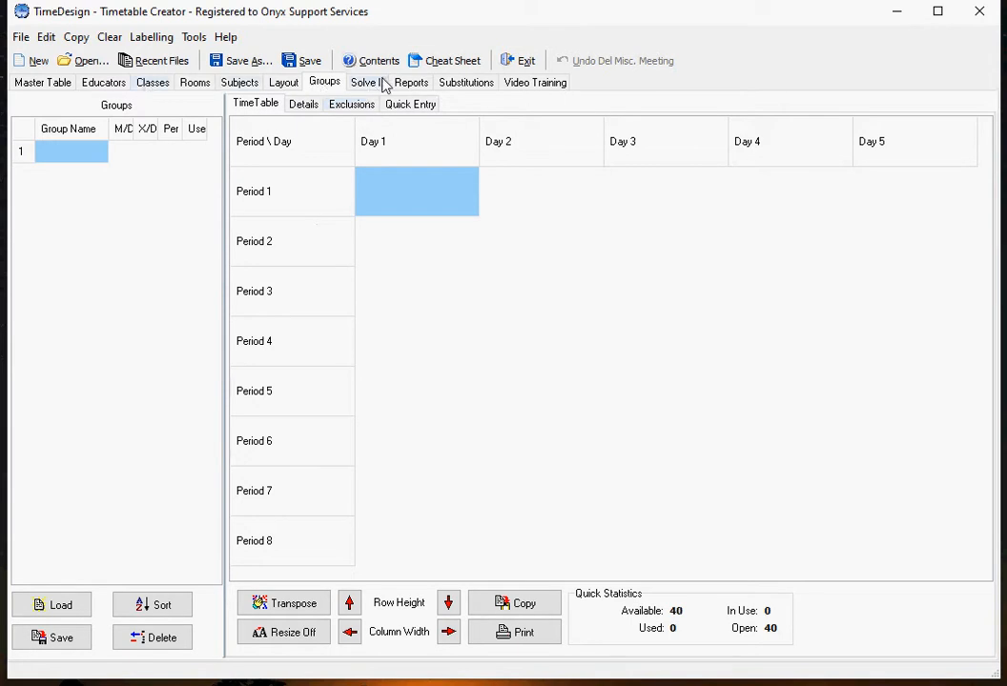
click(371, 86)
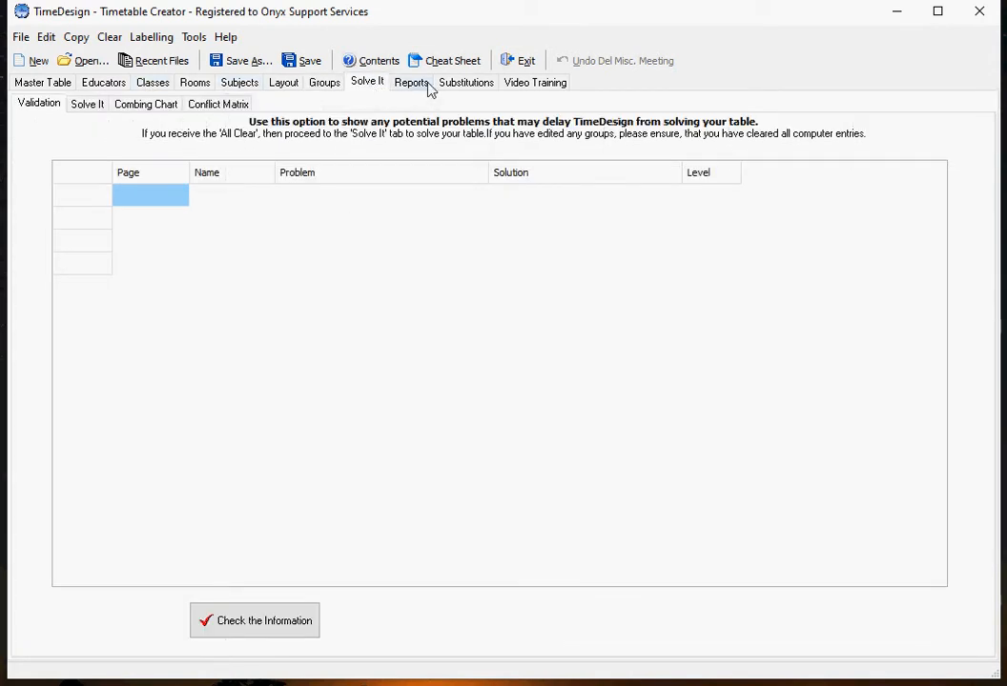
click(416, 88)
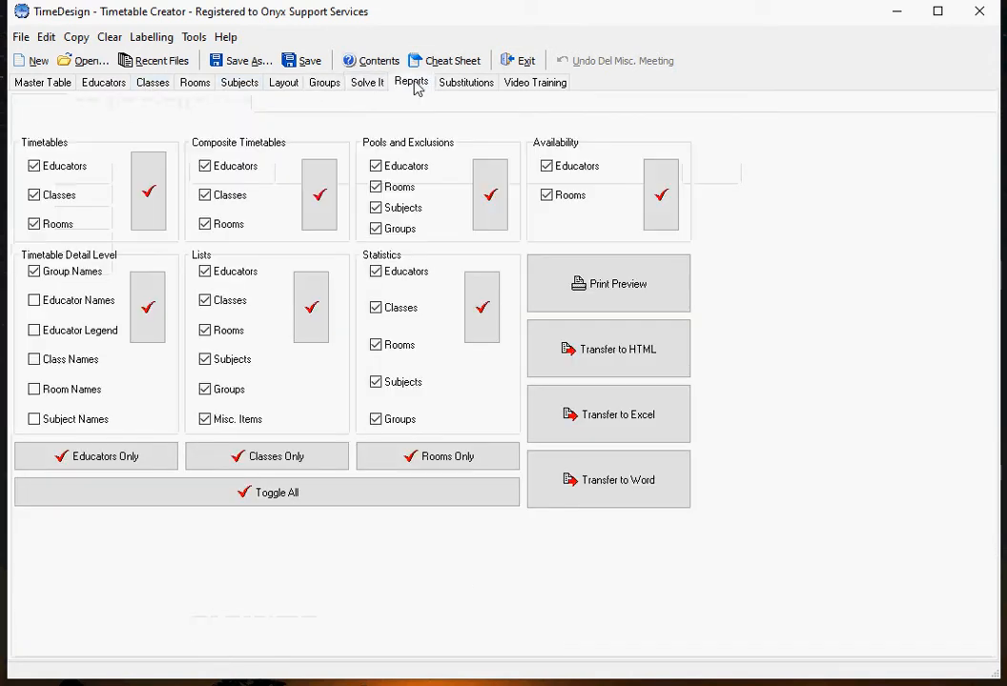
click(470, 87)
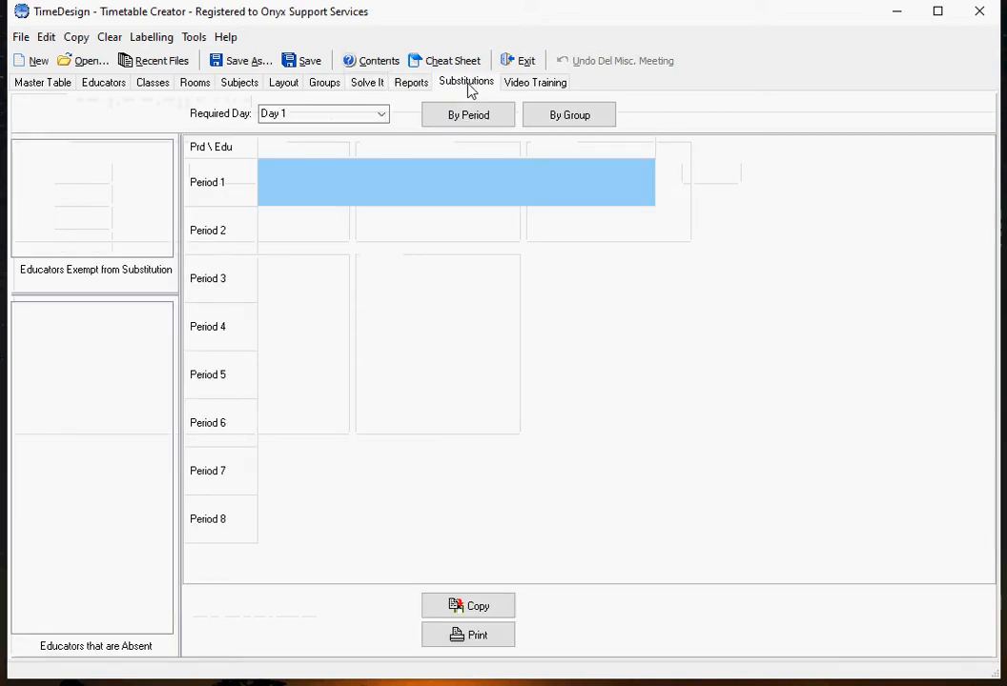
click(537, 87)
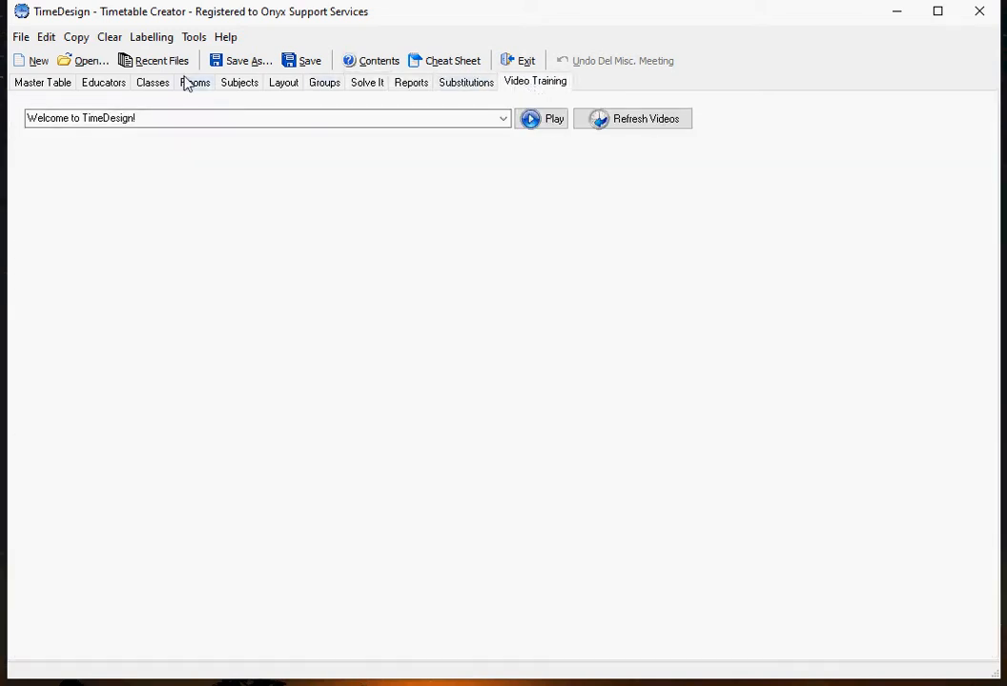
Step: Add three educators named a, b and c to the educators list
click(109, 85)
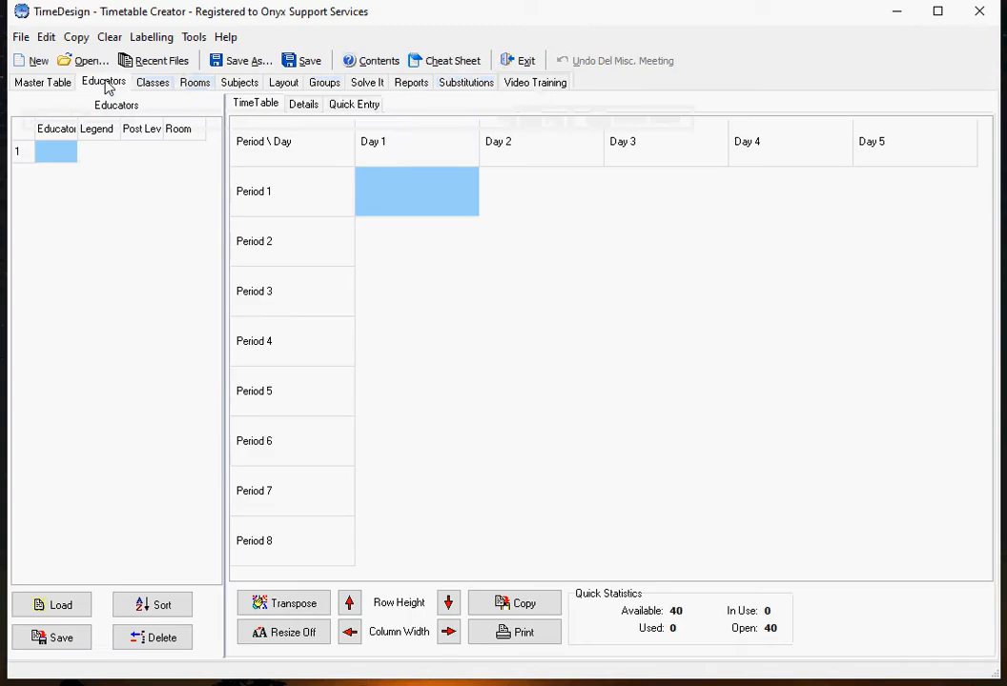
click(58, 159)
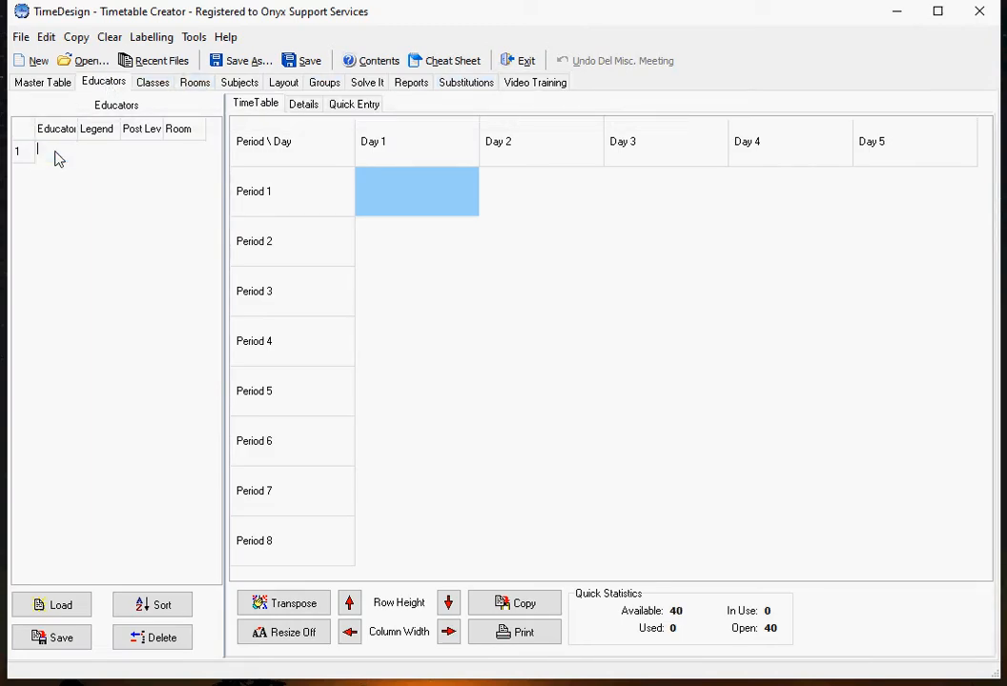
text(a)
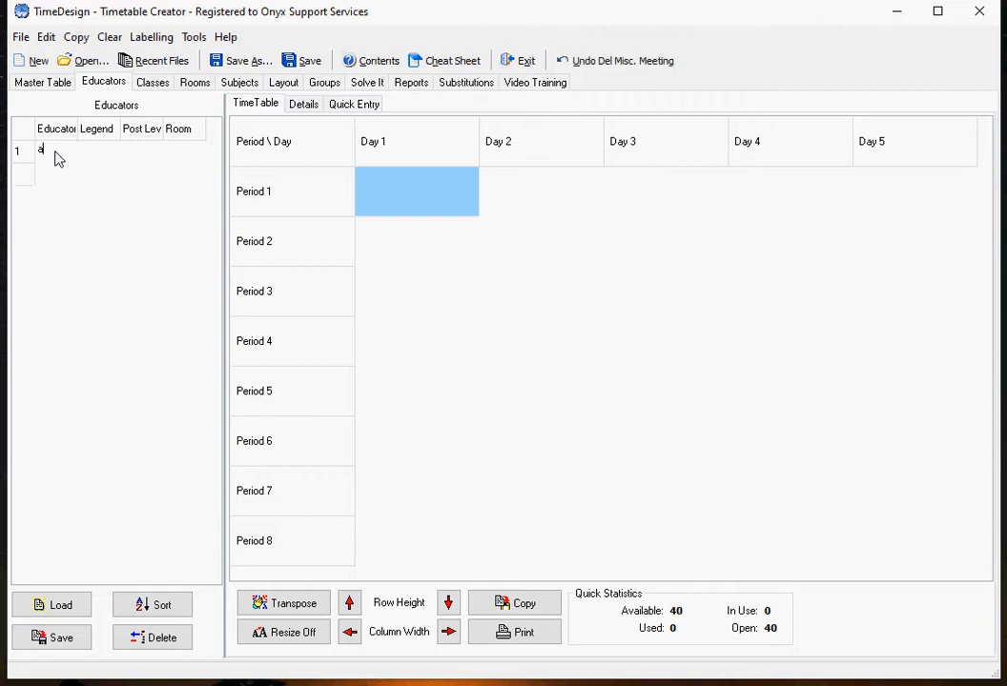
key(Return)
text(b)
key(Return)
text(c)
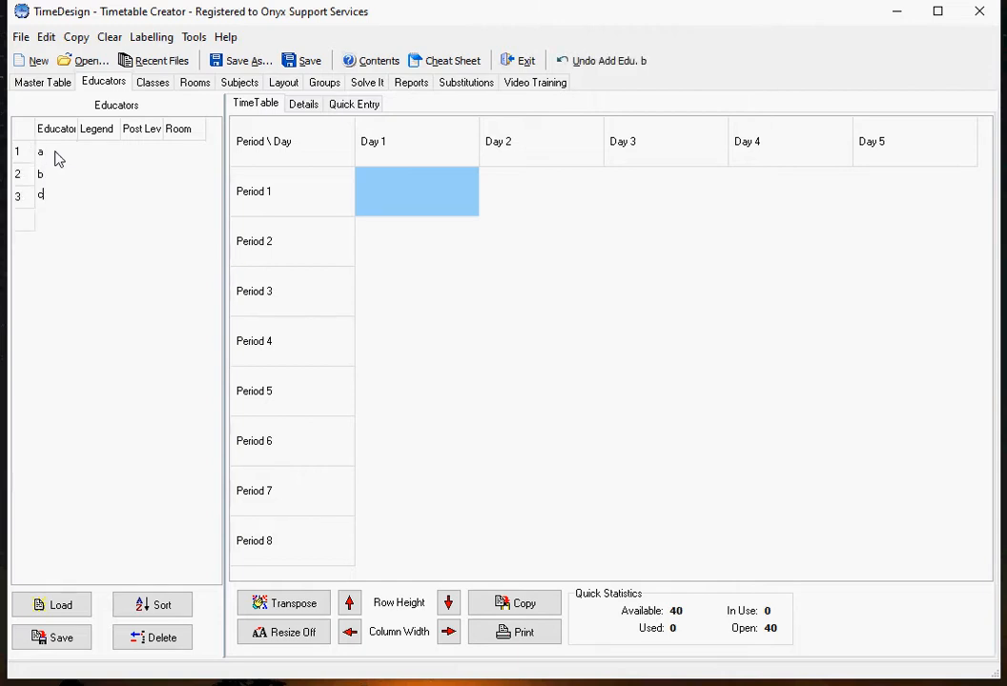
key(Return)
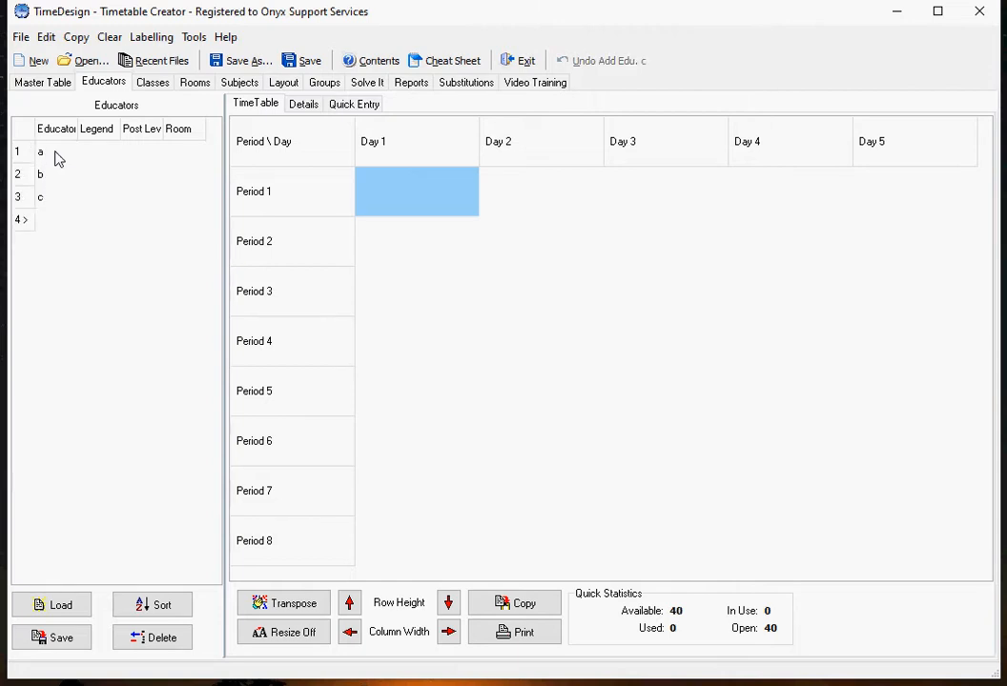
Step: Write edu 1, edu 2 and edu 3 on separate lines in Quick Entry and send them to the educators table
click(361, 108)
click(316, 161)
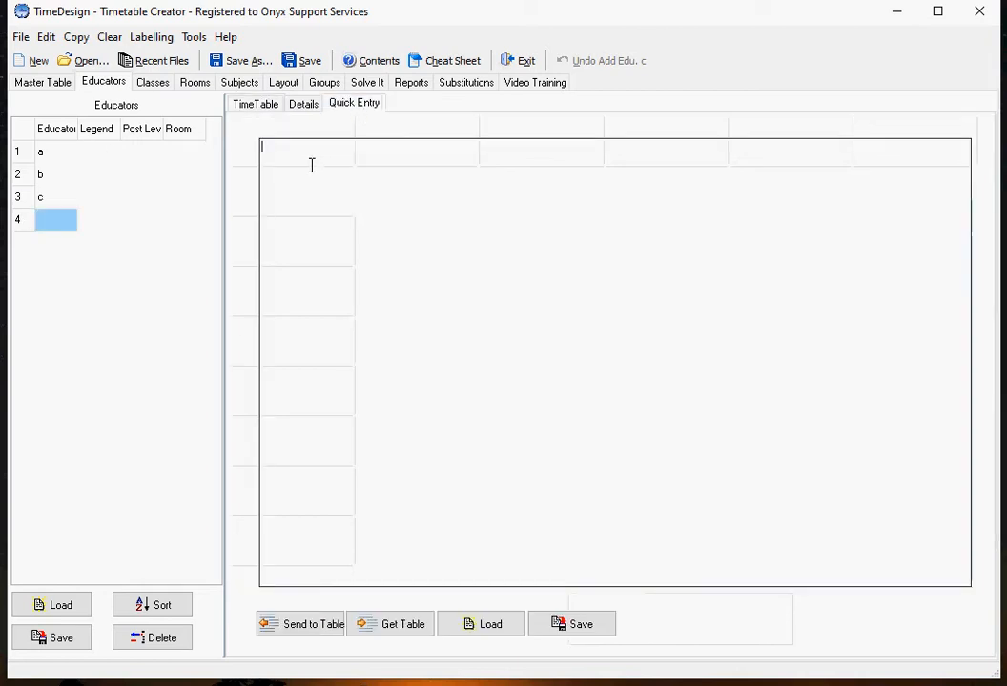
text(edu)
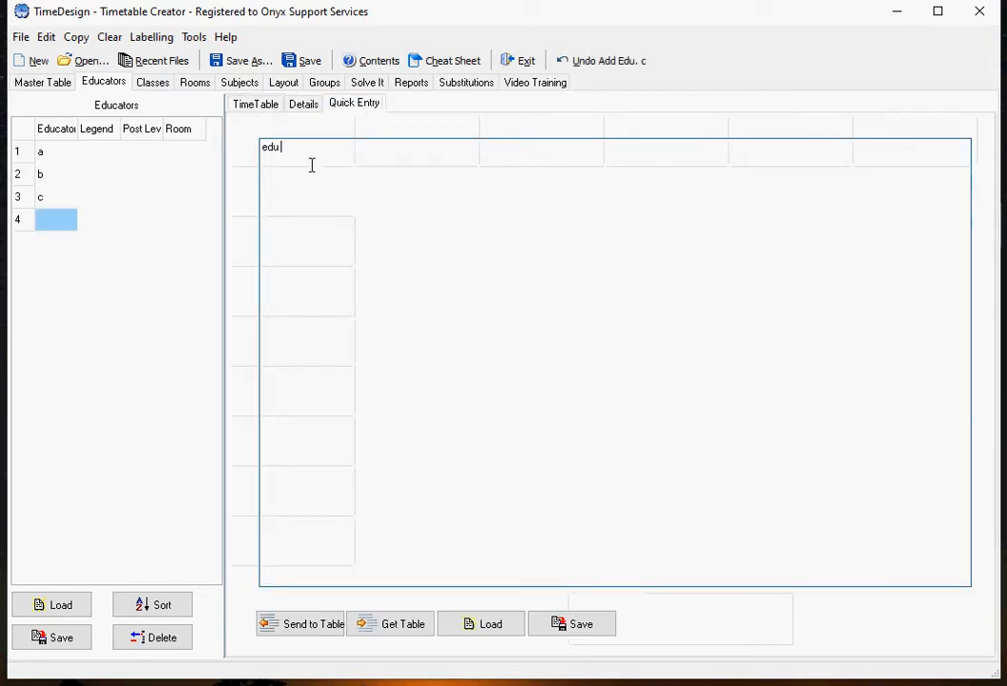
text( 1)
key(Return)
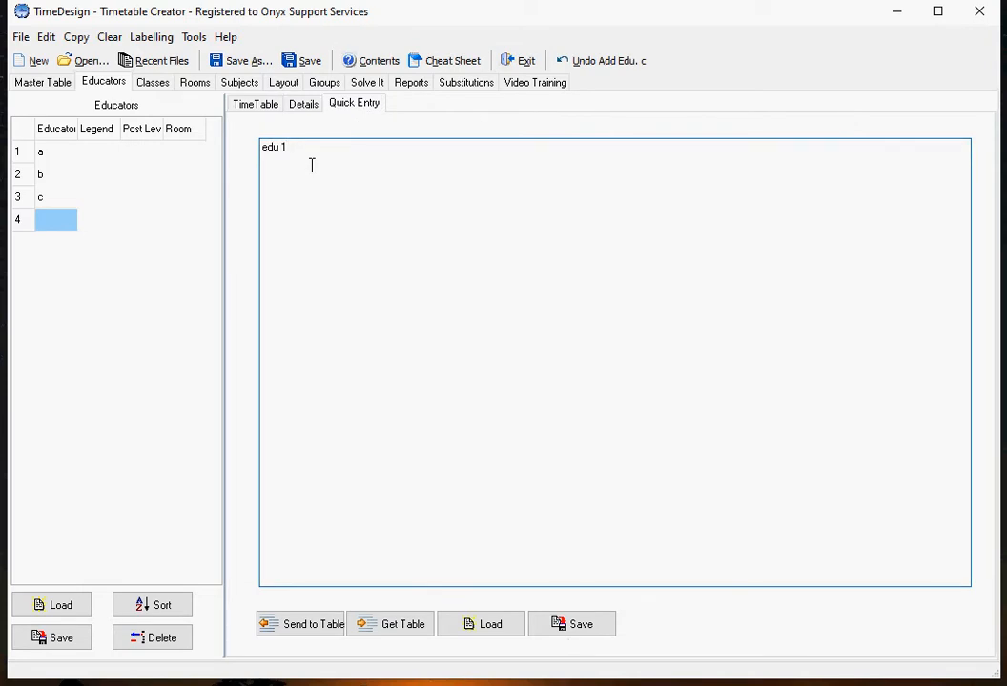
text(edu 3)
click(303, 625)
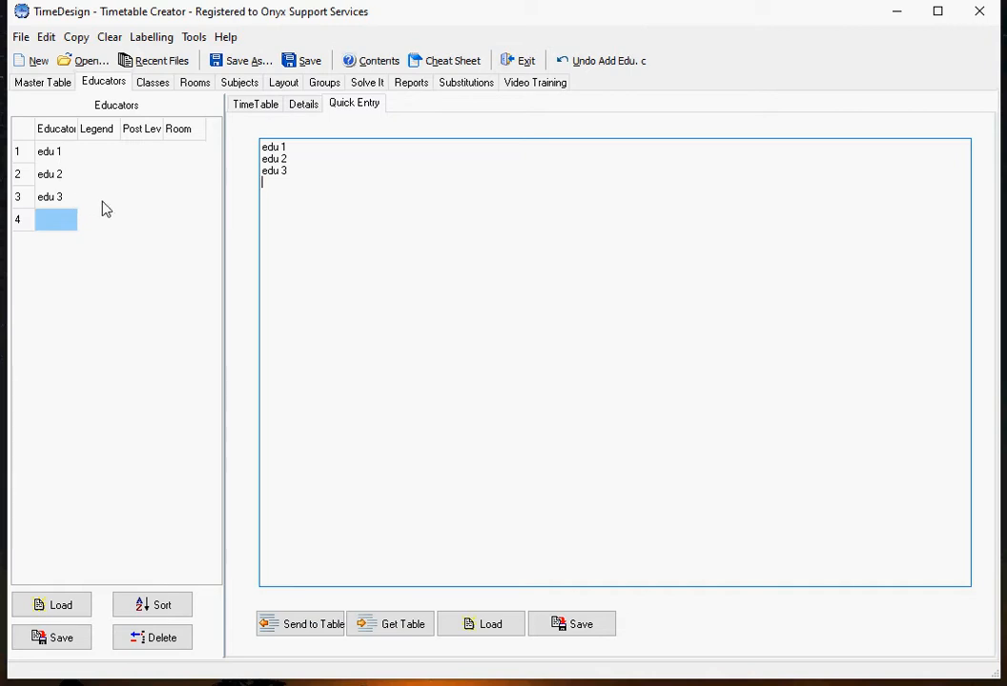
Step: Look through the Classes, Rooms, Subjects and Groups pages of the new timetable
click(153, 83)
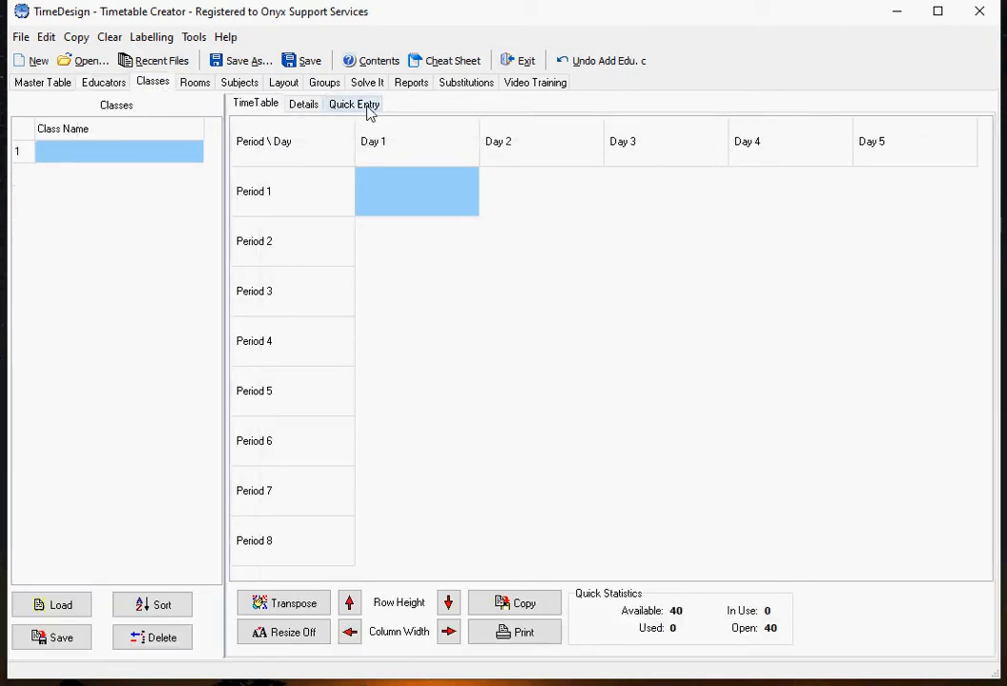
click(201, 84)
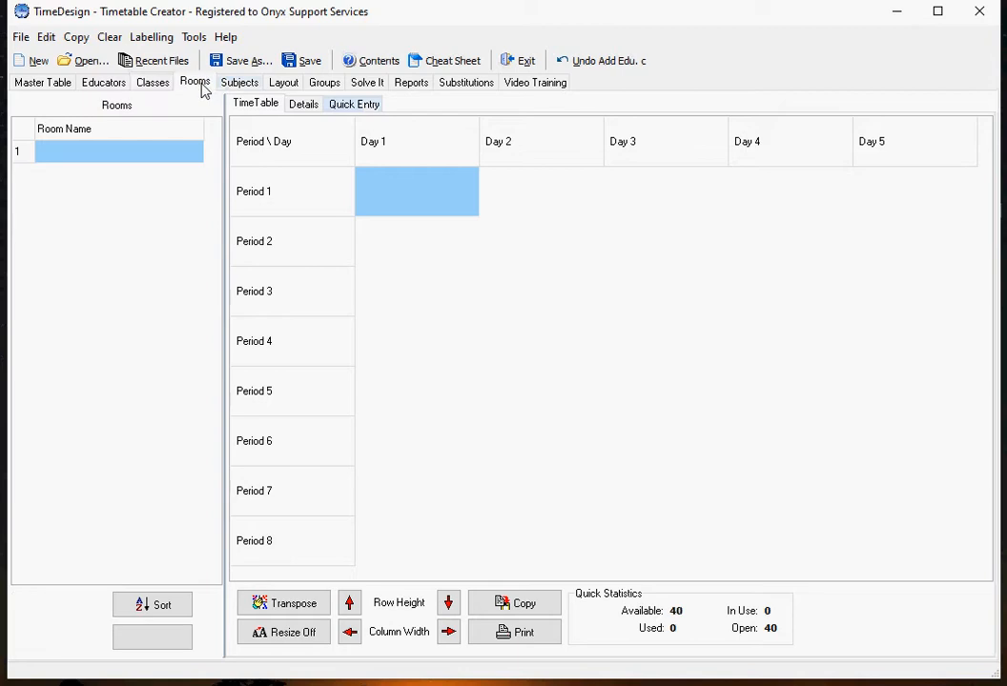
click(250, 85)
click(327, 87)
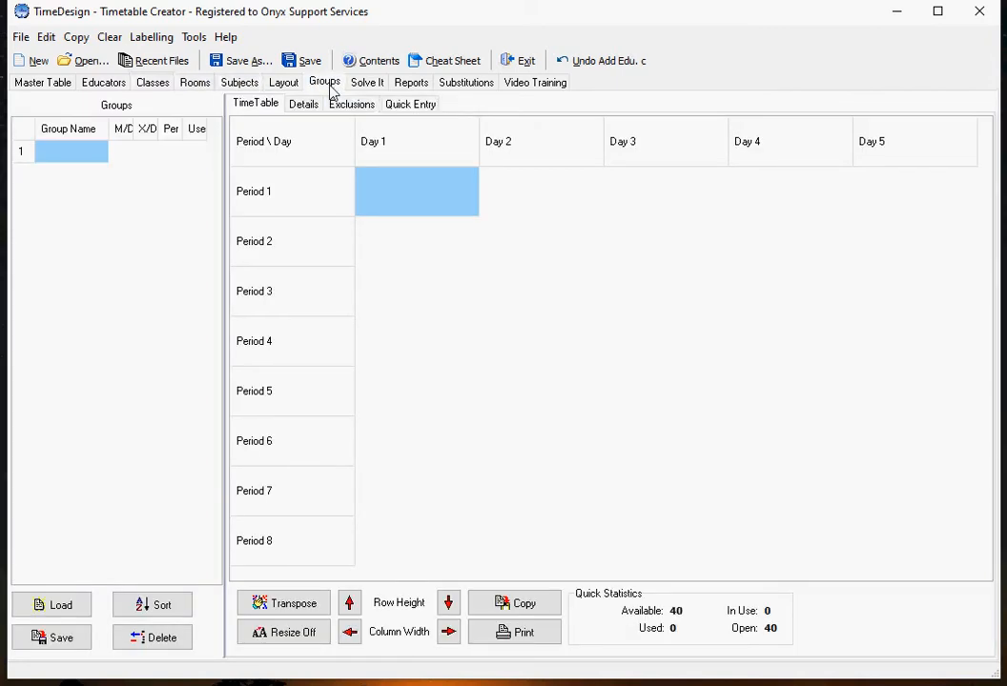
click(151, 88)
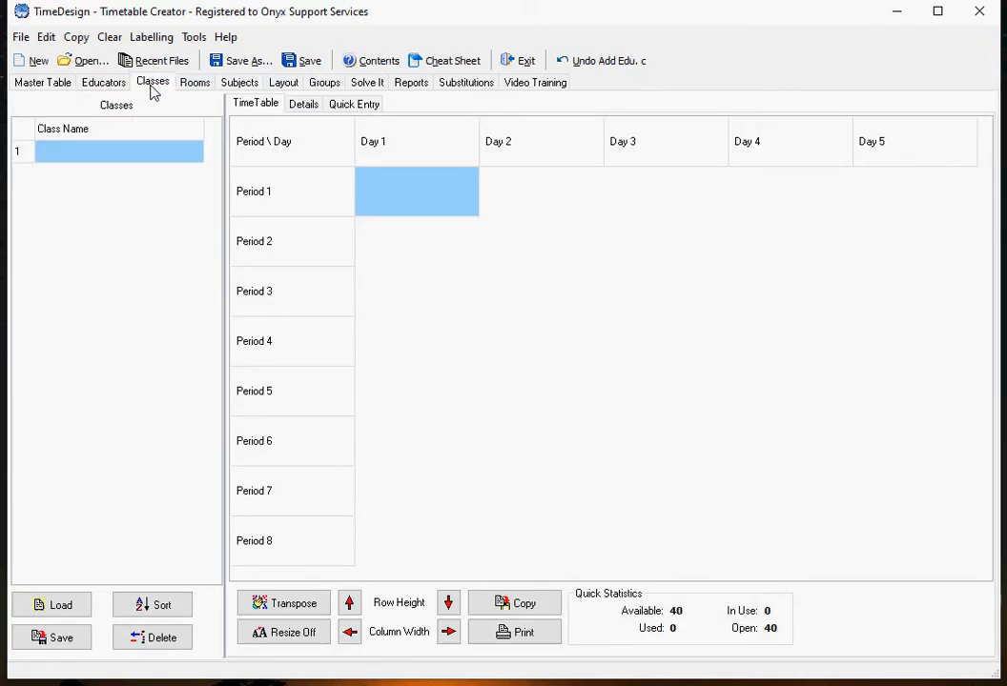
Step: Open Demo High School.tb5 from the Samples folder in TimeTabling and clear its computer-generated timetable entries
click(81, 61)
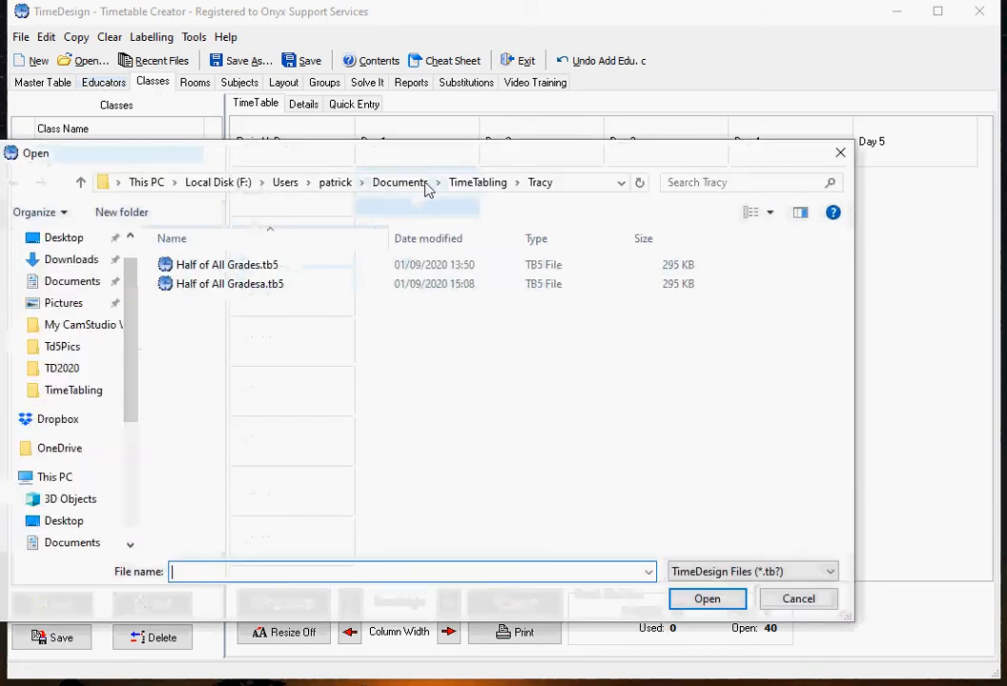
click(462, 184)
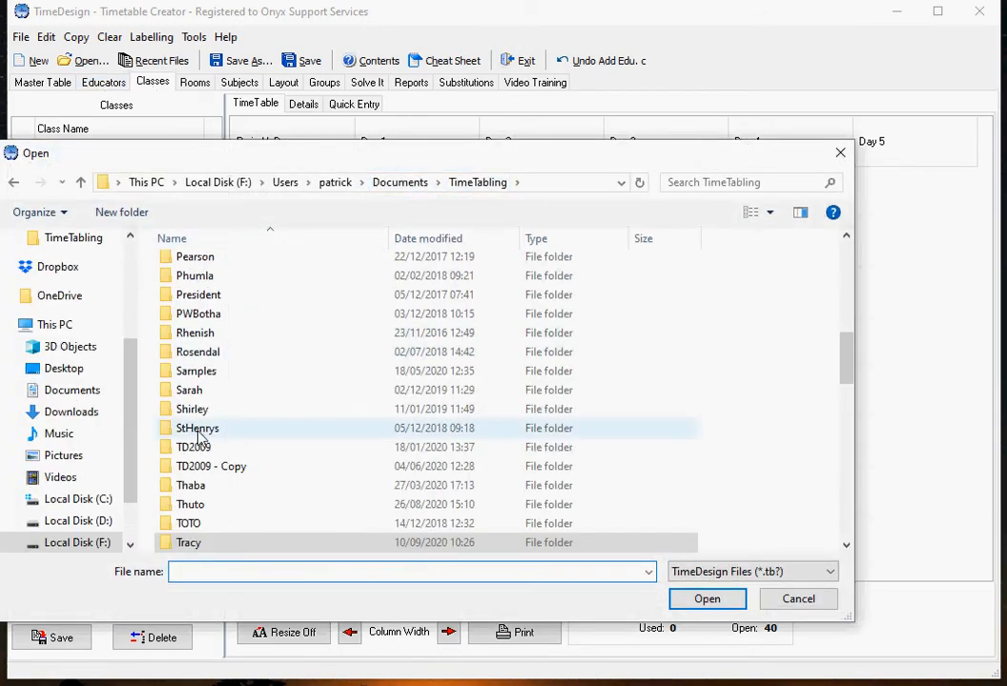
double_click(198, 375)
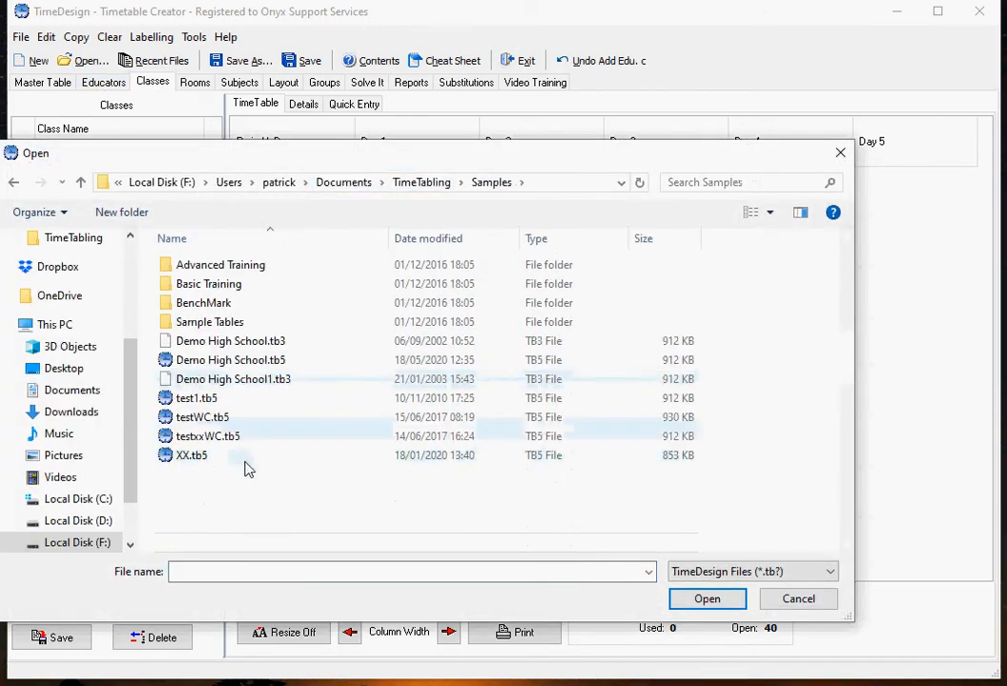
click(227, 359)
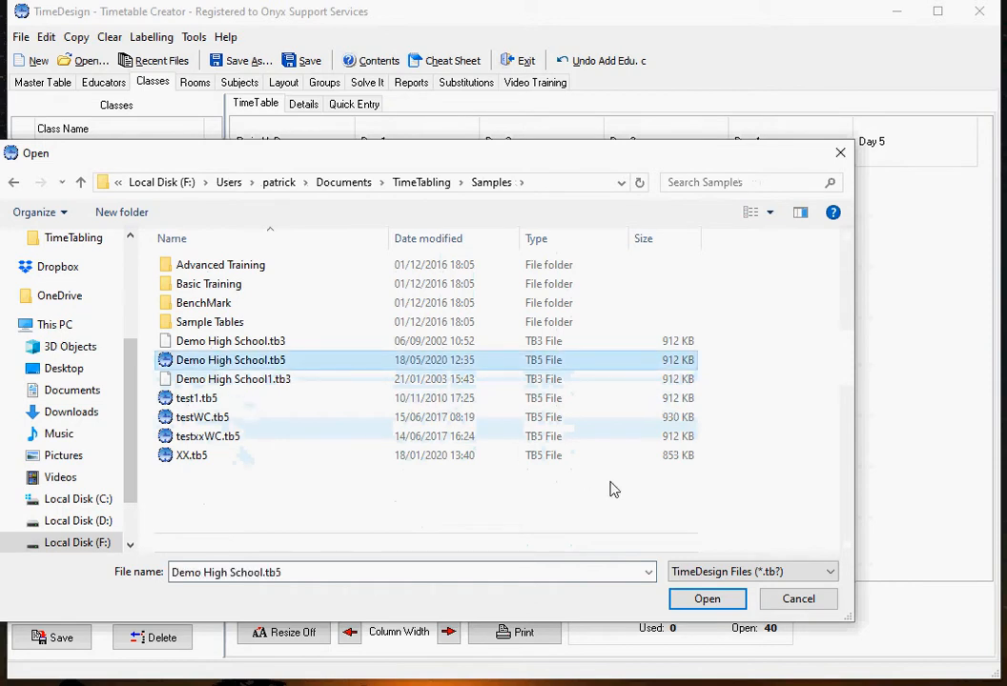
click(710, 599)
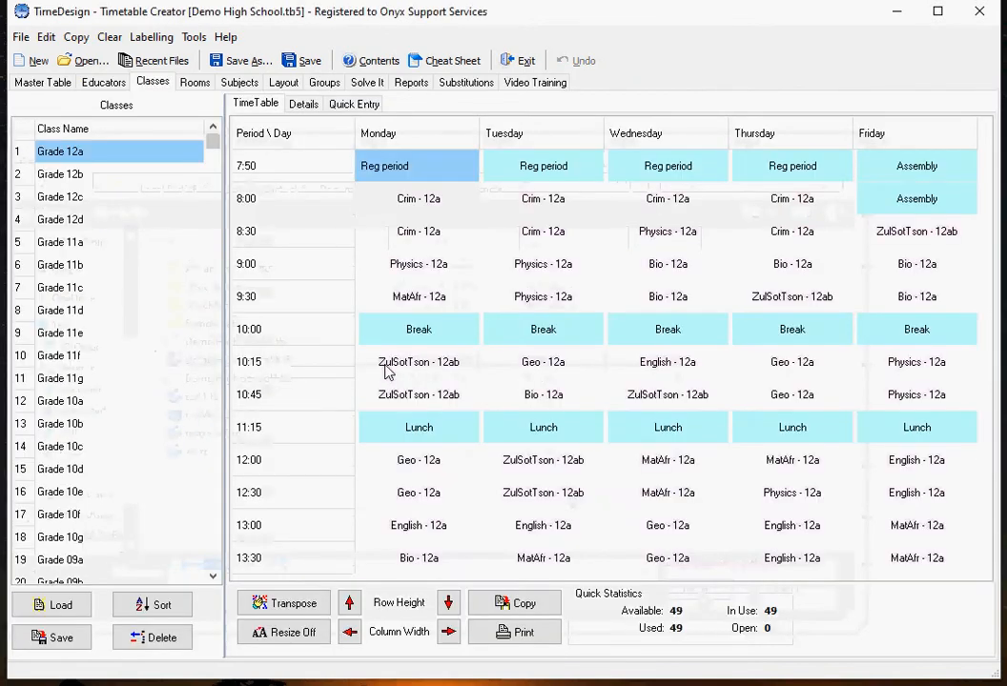
click(109, 36)
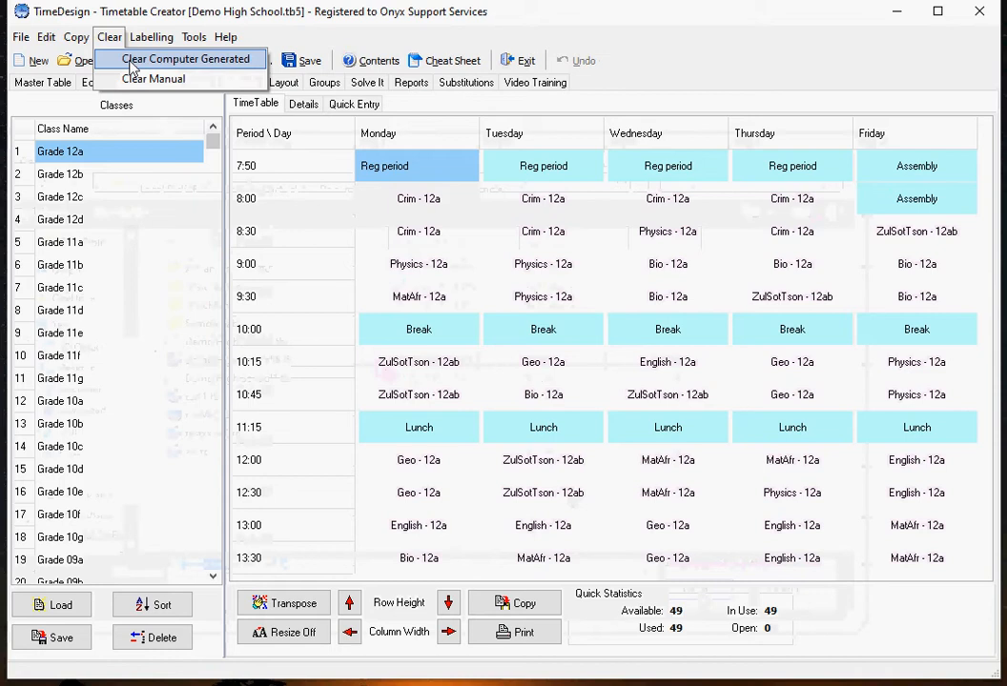
click(131, 61)
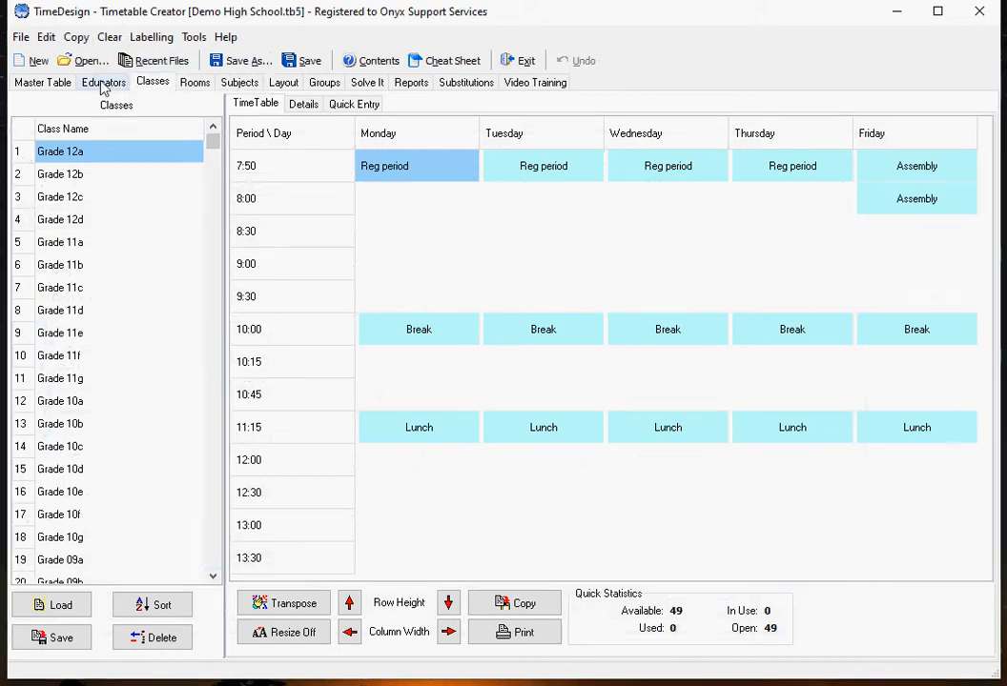
Step: Widen the educator name column in the Educators list and review the Break, Lunch and Reg period entries in the master table
click(102, 84)
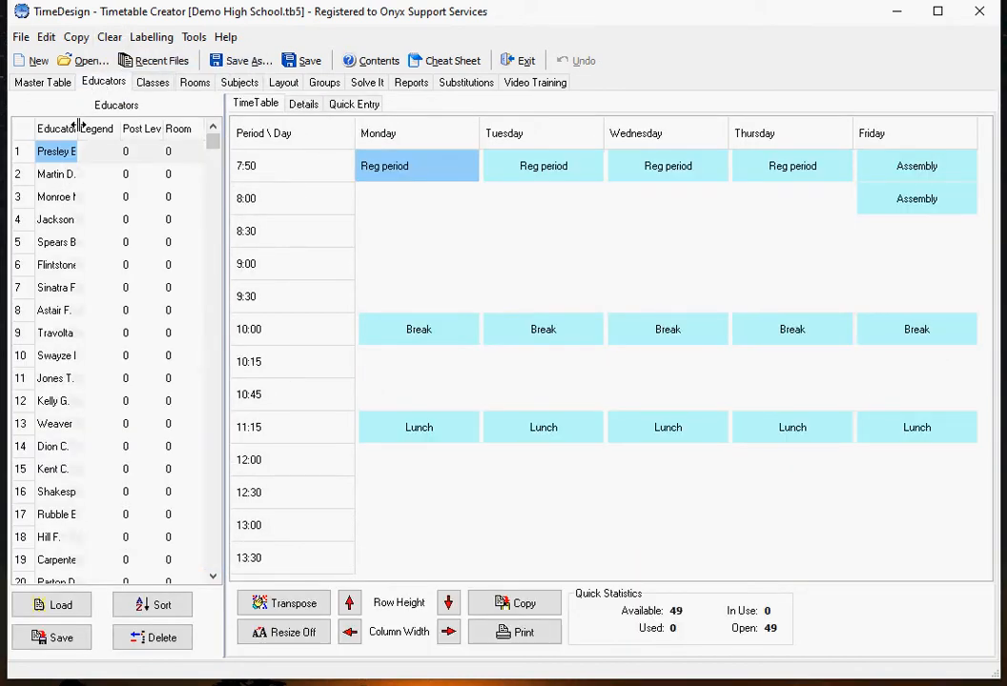
drag(81, 129, 97, 129)
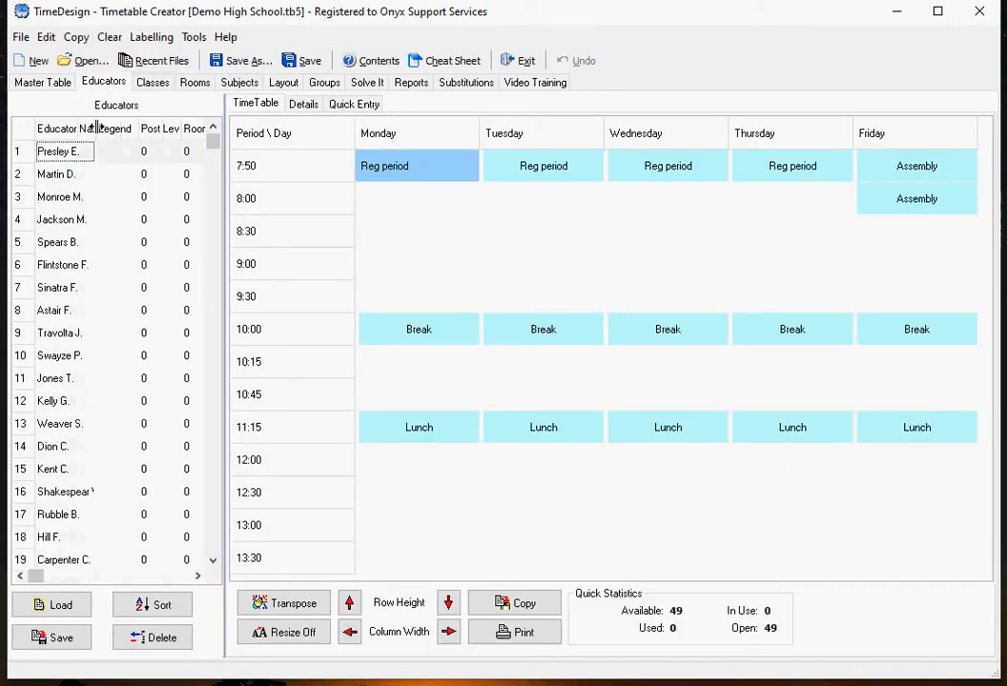
click(45, 82)
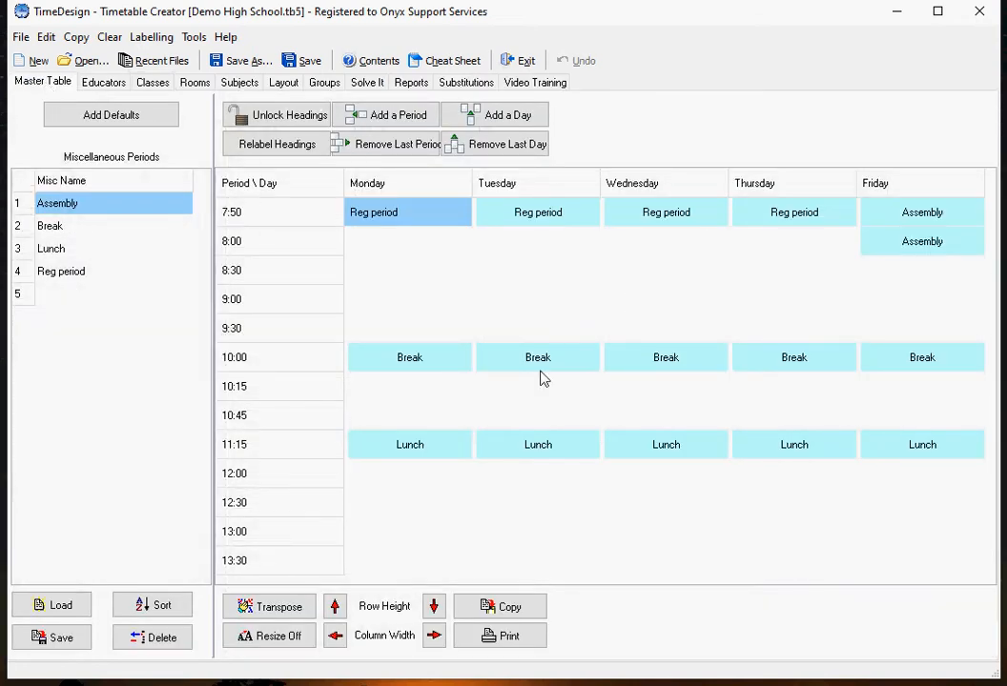
click(88, 229)
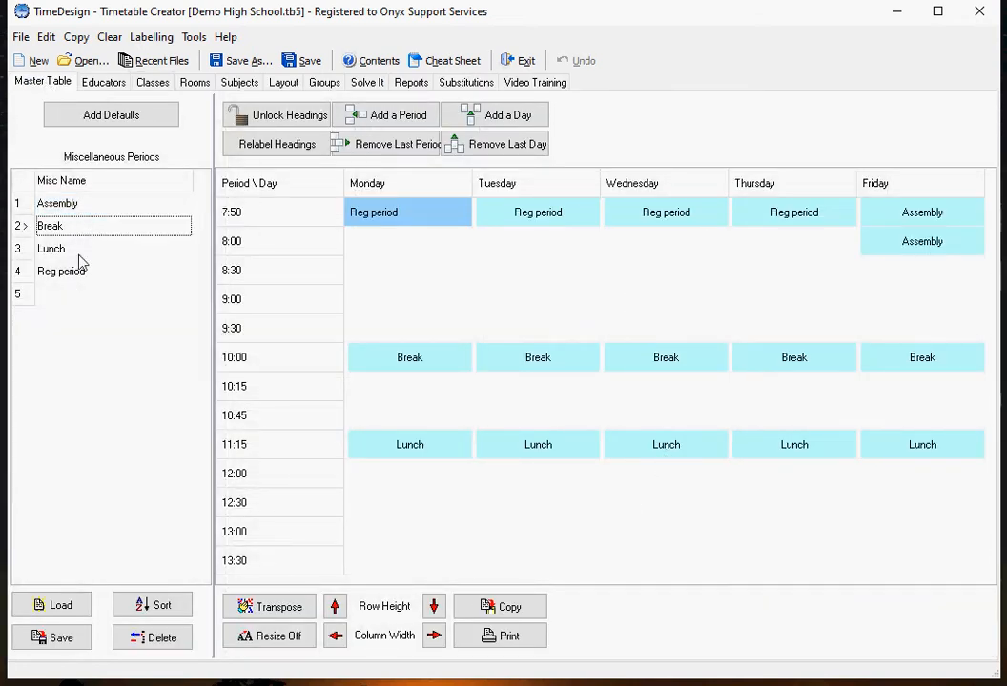
click(81, 255)
click(81, 273)
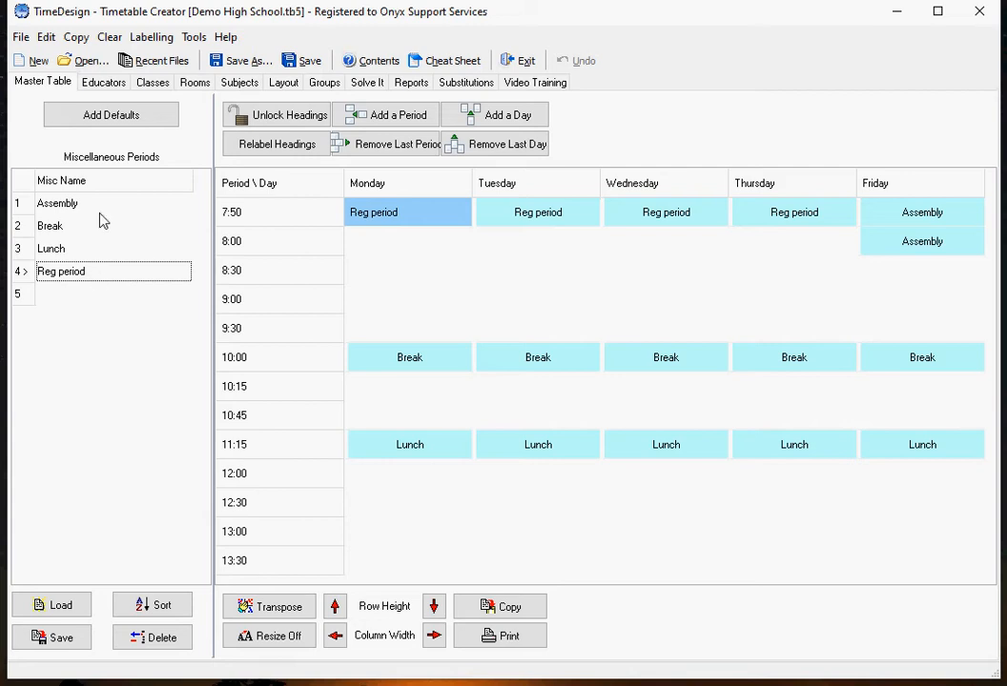
Step: Look through the demo school's Educators, Classes, Rooms and Subjects pages
click(103, 85)
click(151, 85)
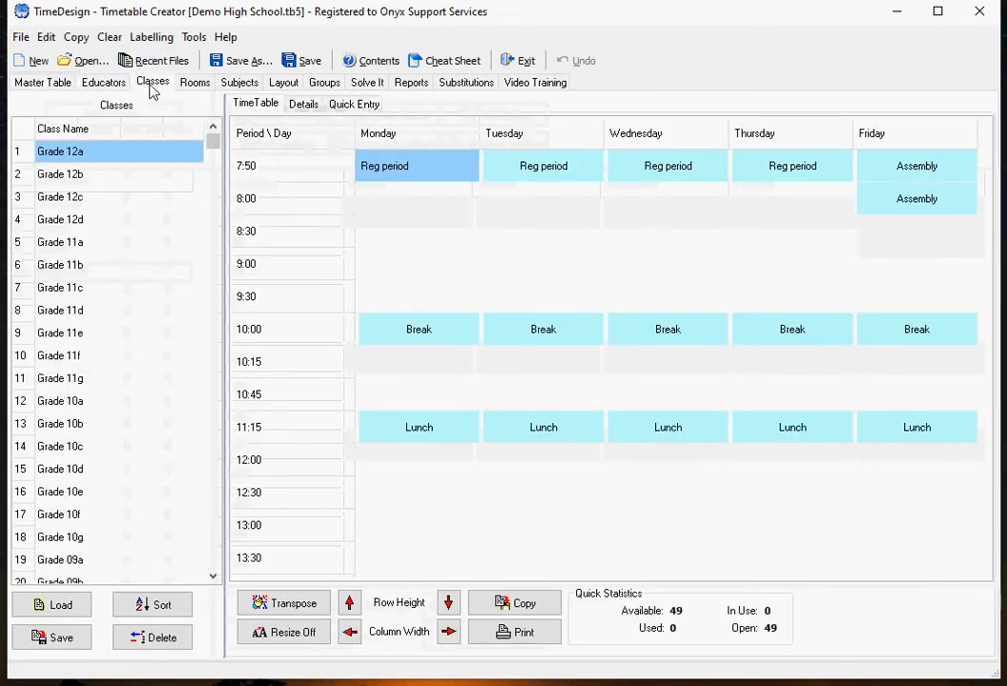
click(196, 86)
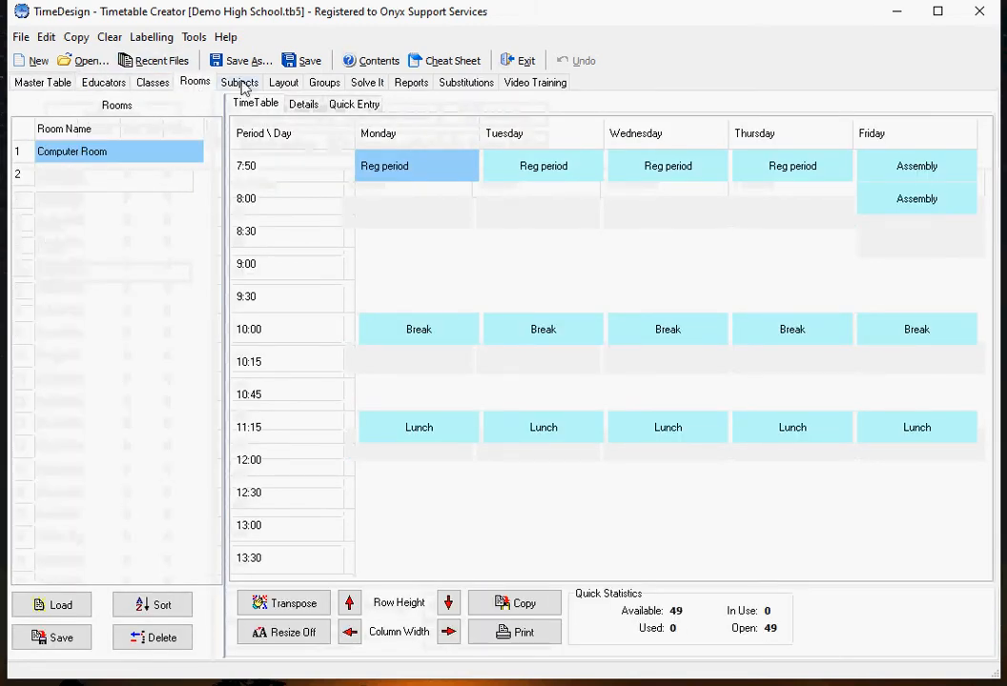
click(240, 84)
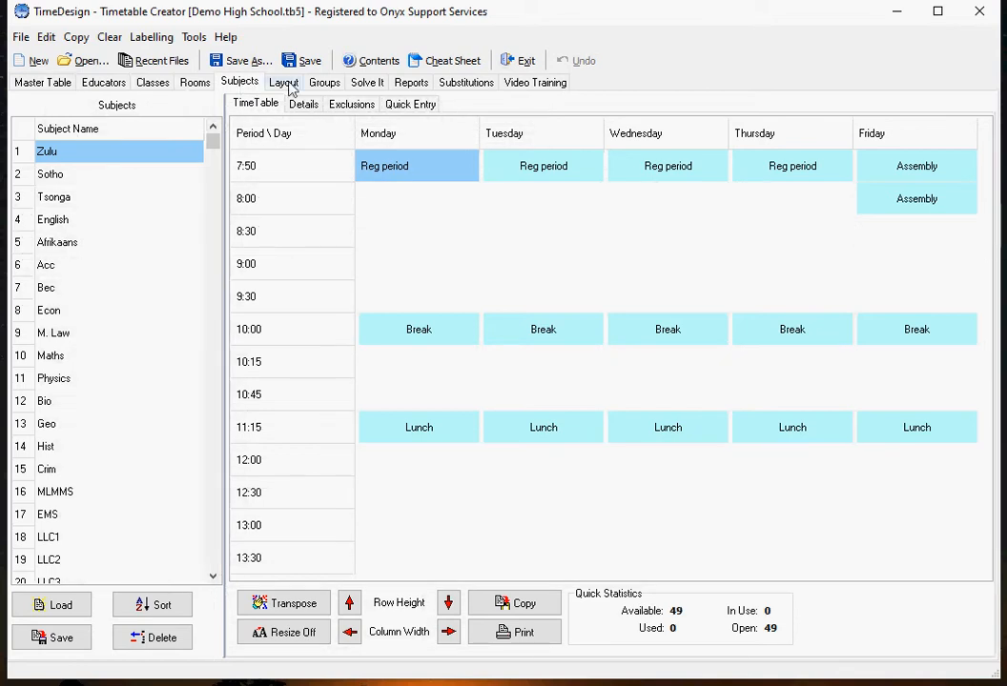
Step: Create a group in the layout that combines one educator with the subject T & T and the class Grade 08g
click(283, 83)
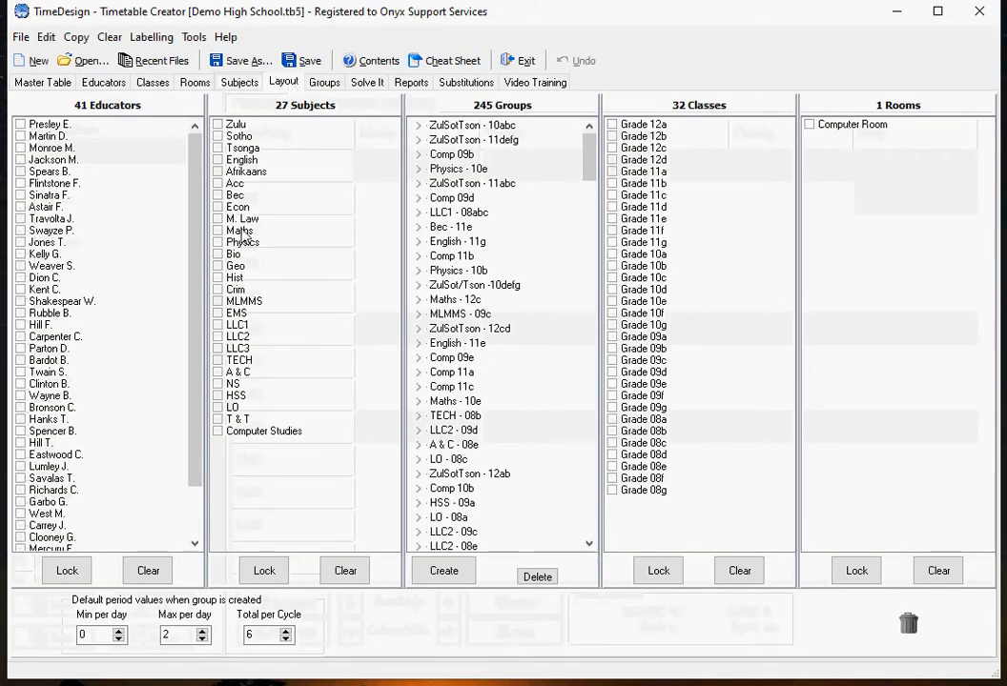
scroll(181, 191, down, 2)
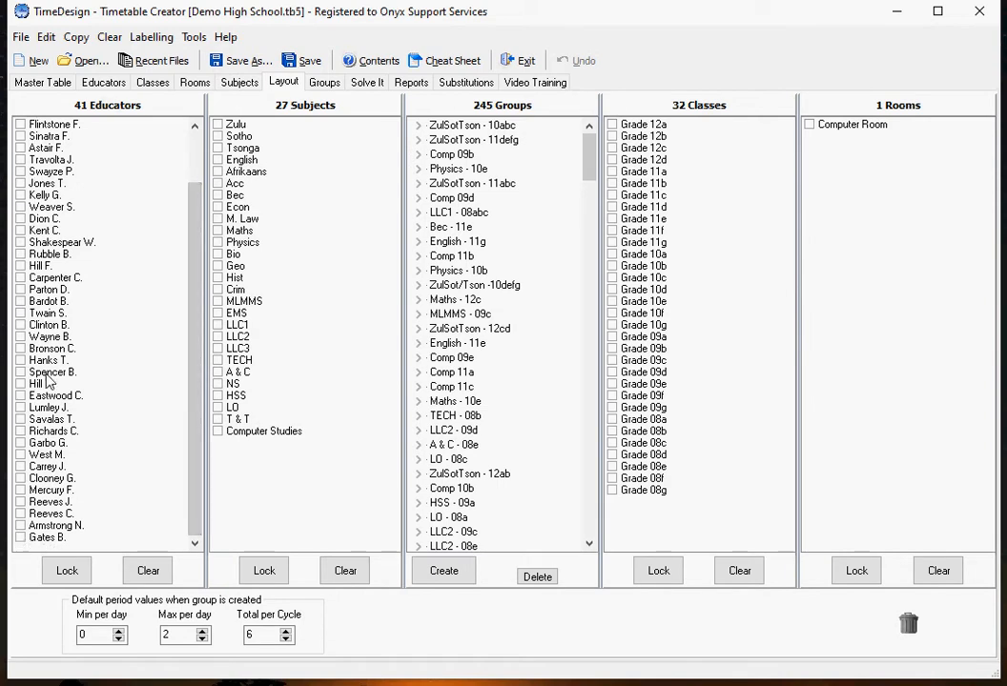
click(20, 395)
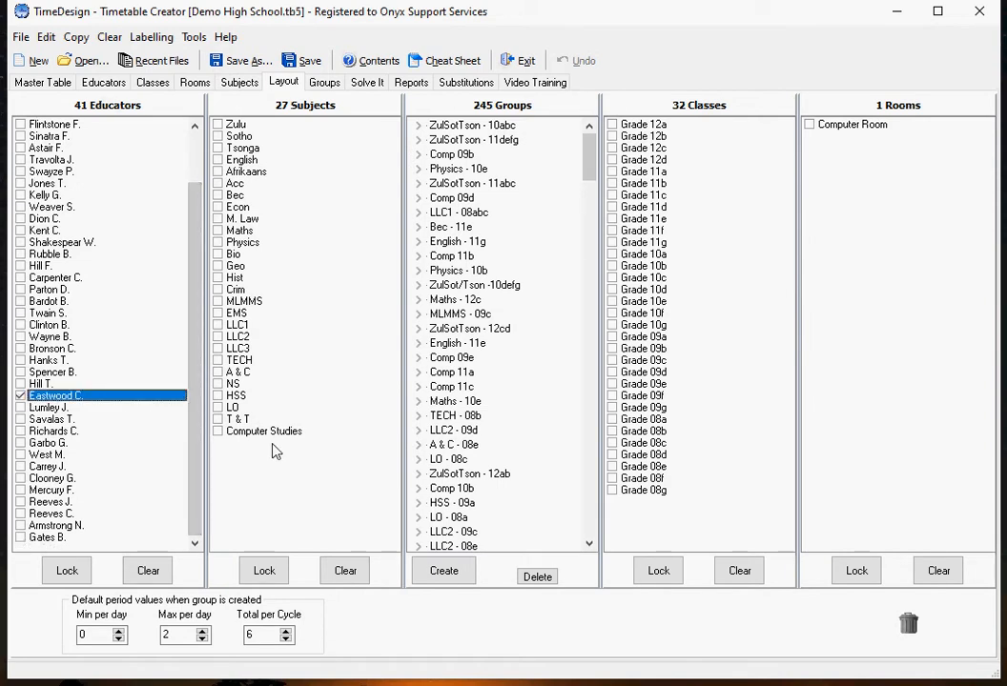
click(218, 419)
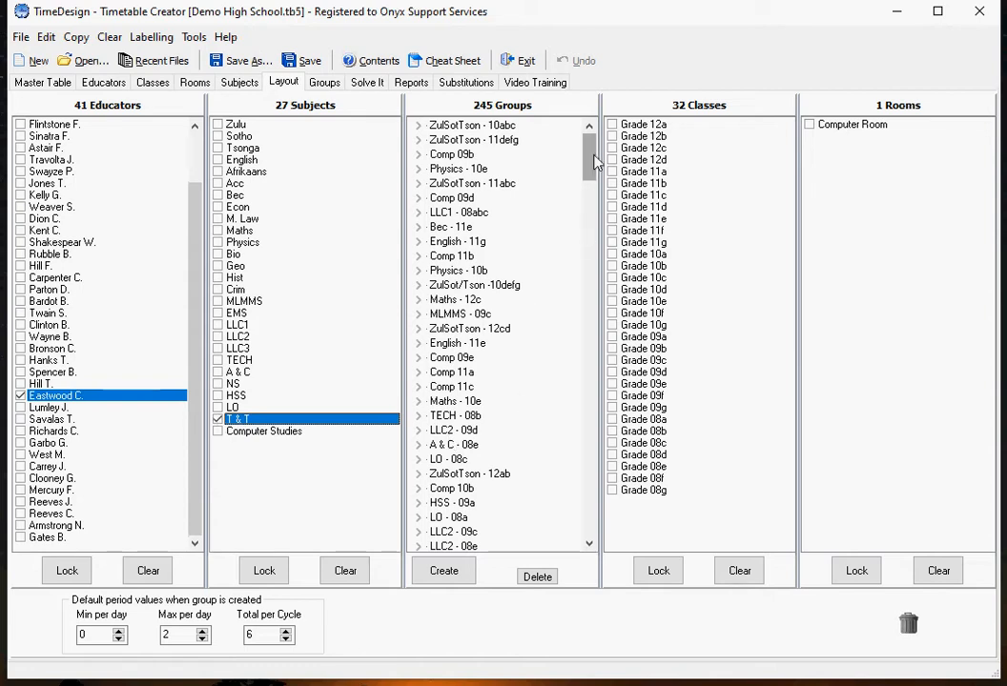
drag(595, 162, 588, 520)
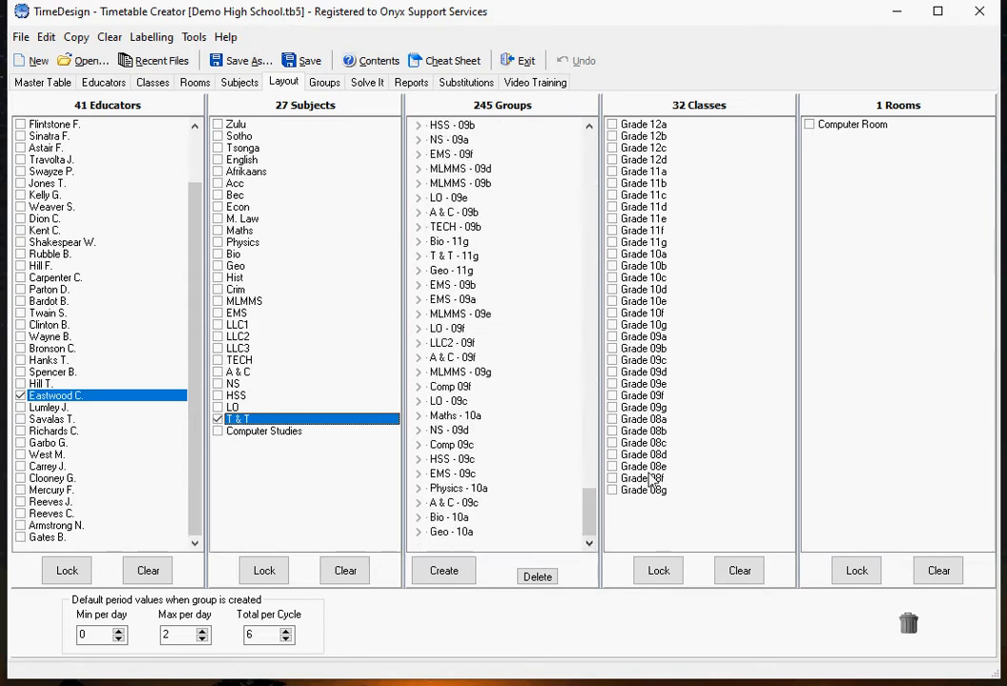
click(611, 491)
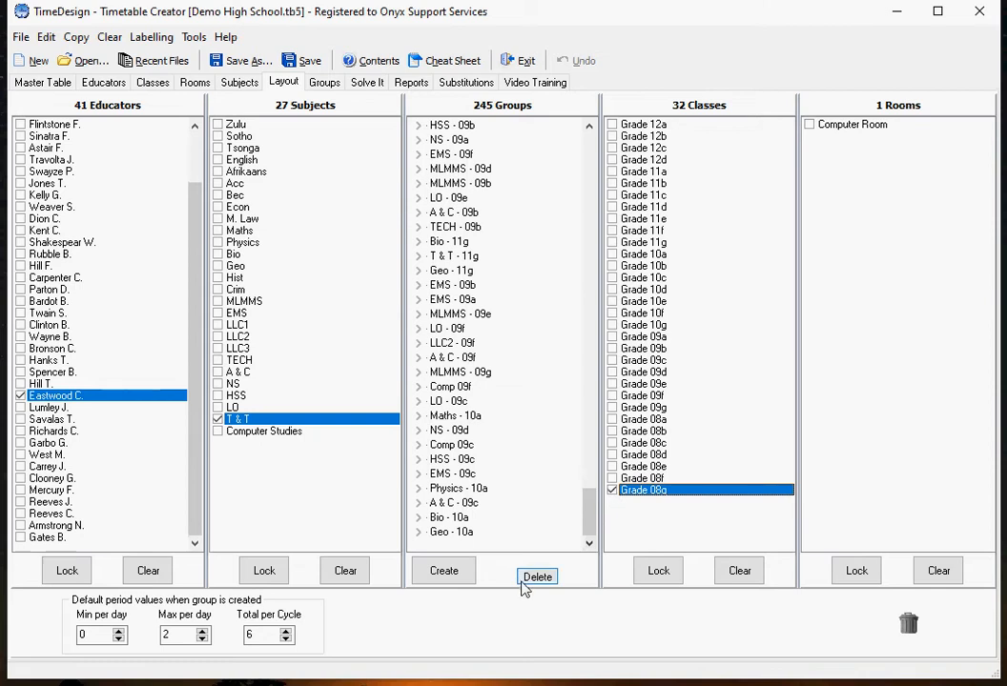
click(434, 569)
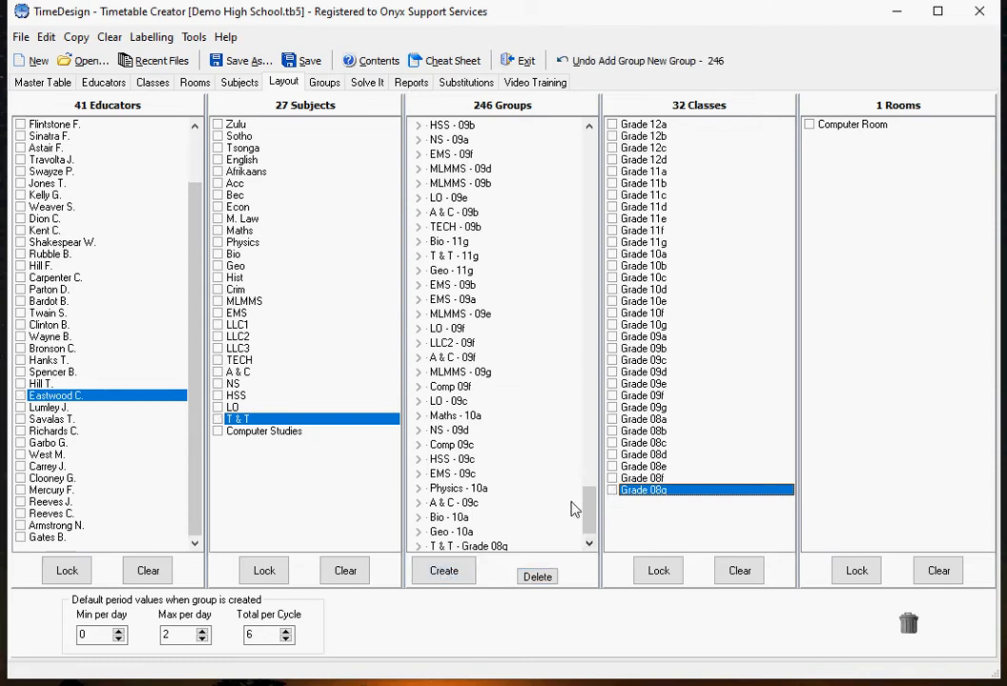
Step: Expand the T & T - Grade 08g group to examine its class, subject and educator
scroll(575, 510, down, 1)
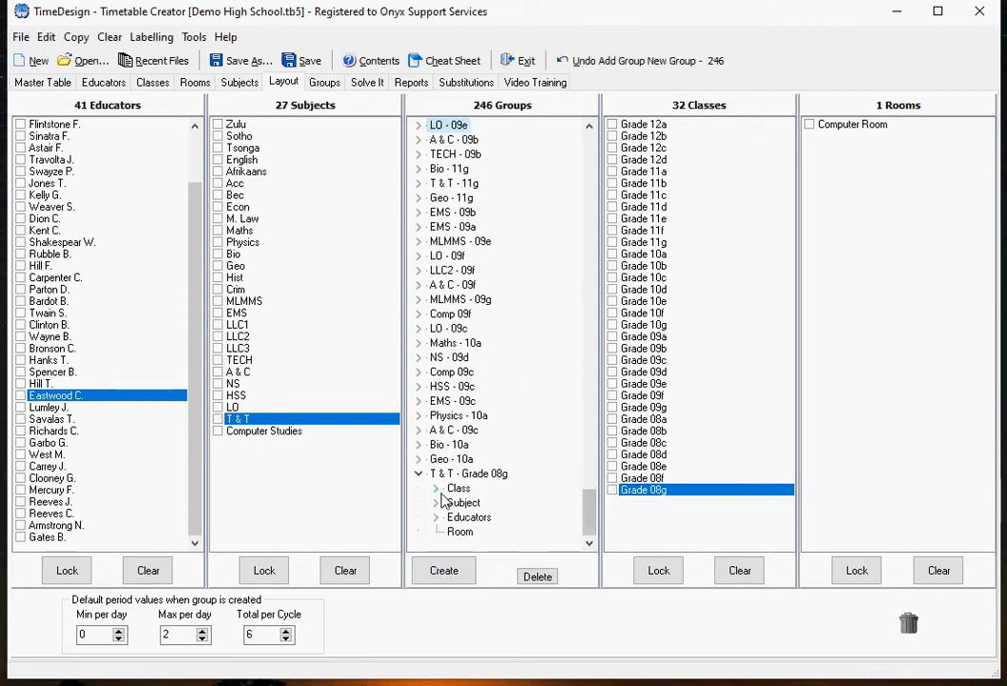
click(435, 488)
click(436, 518)
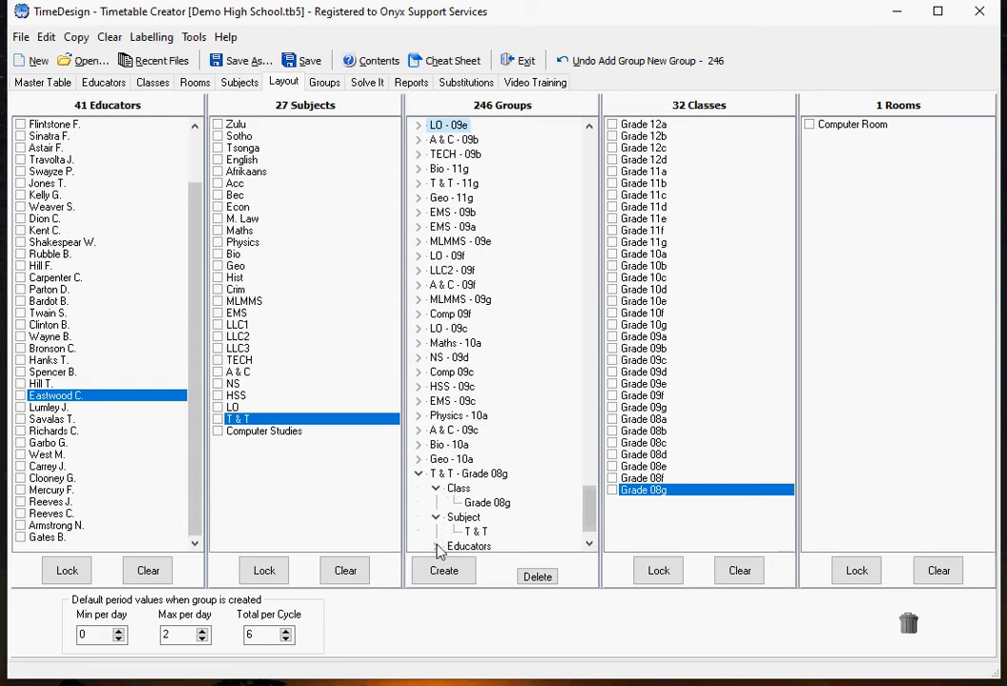
scroll(579, 503, down, 1)
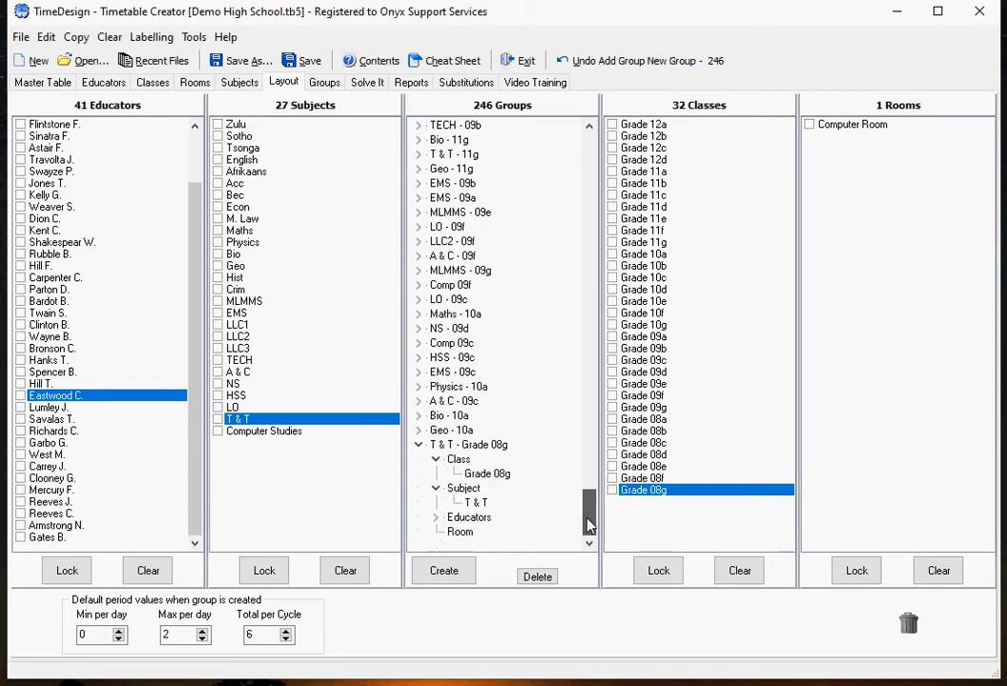
click(437, 517)
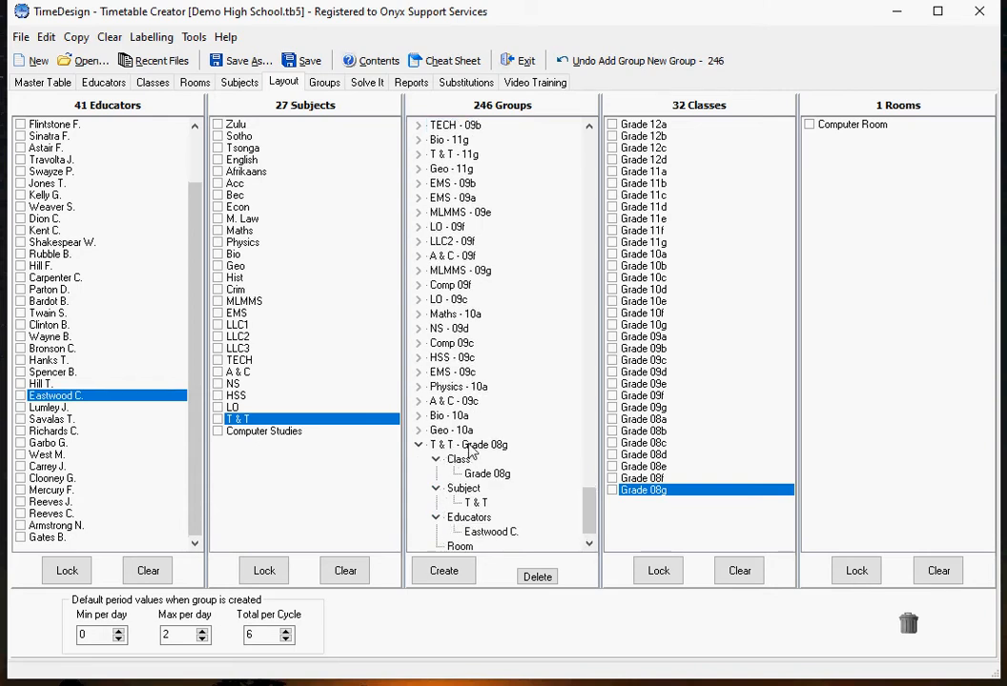
Step: Delete the T & T - Grade 08g group from the layout
drag(470, 451, 909, 625)
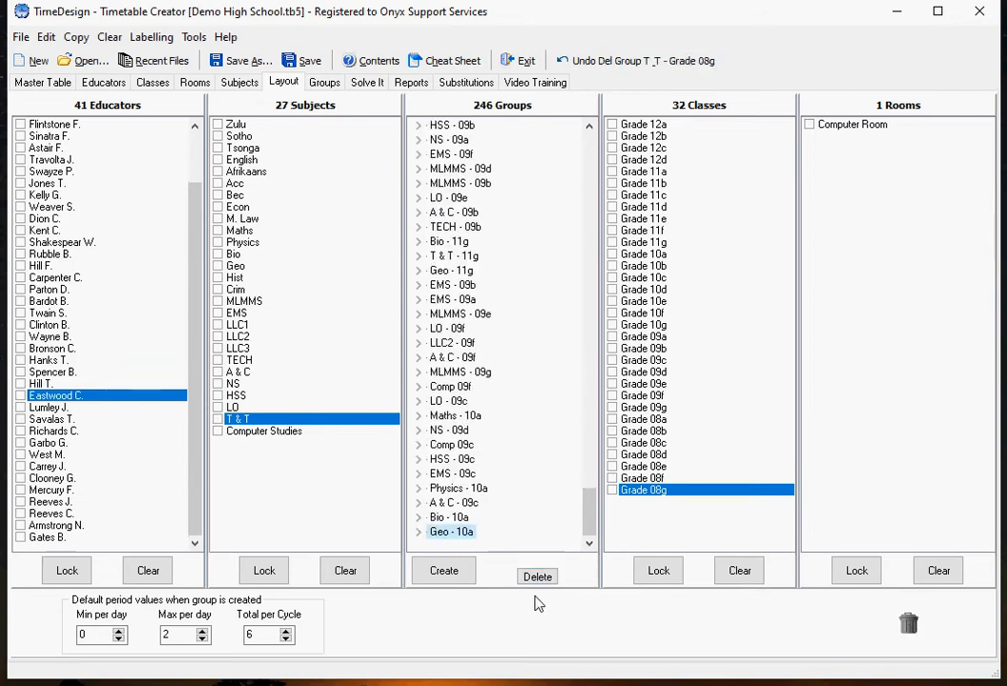
Step: Select the highlighted educator and the subject T & T, and lock both selections for creating several groups
click(20, 396)
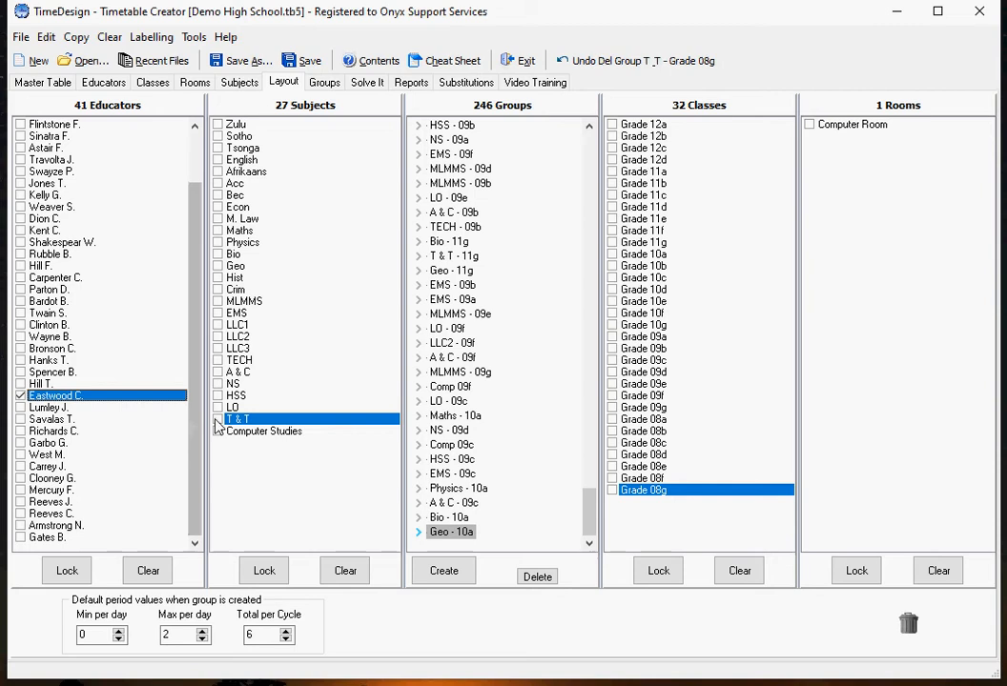
click(218, 420)
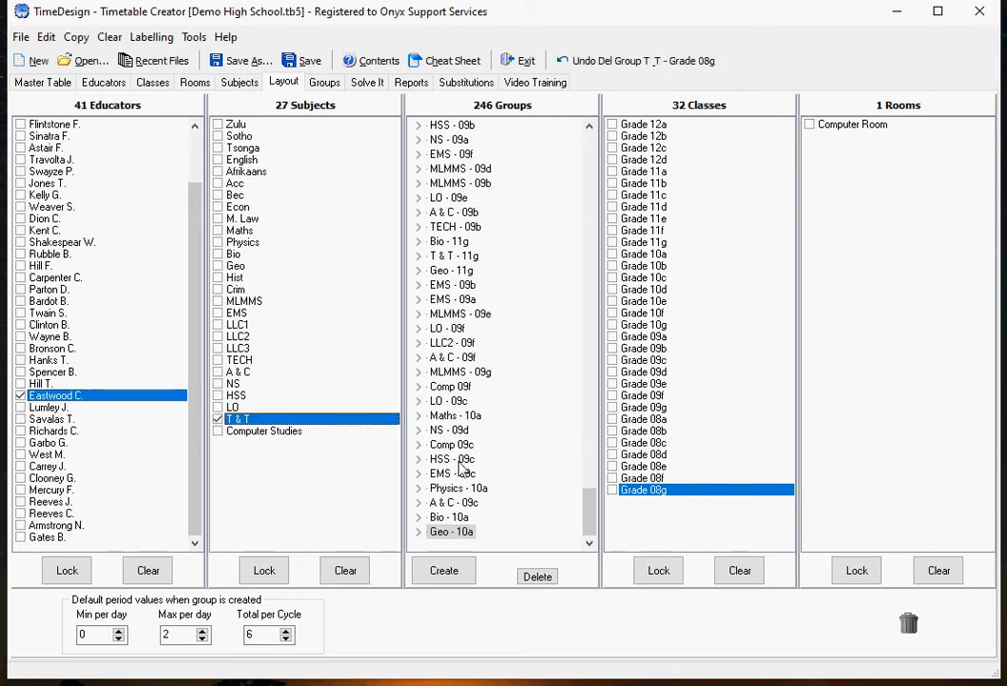
click(63, 570)
click(260, 570)
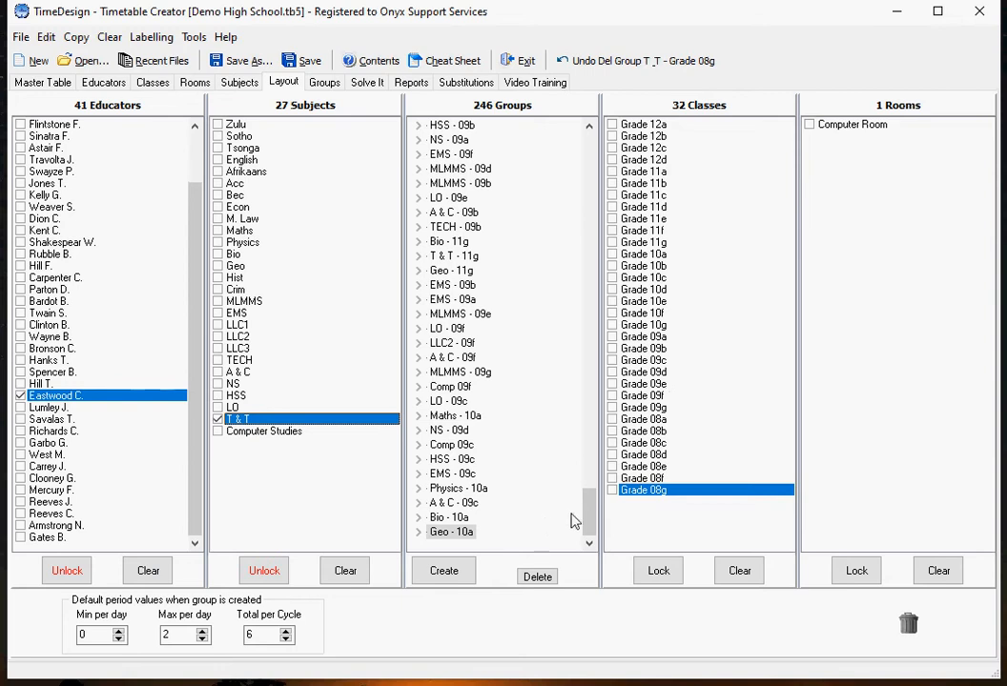
Step: Create separate T & T groups for the classes Grade 08a, Grade 08b and Grade 08c using the locked educator and subject
click(612, 420)
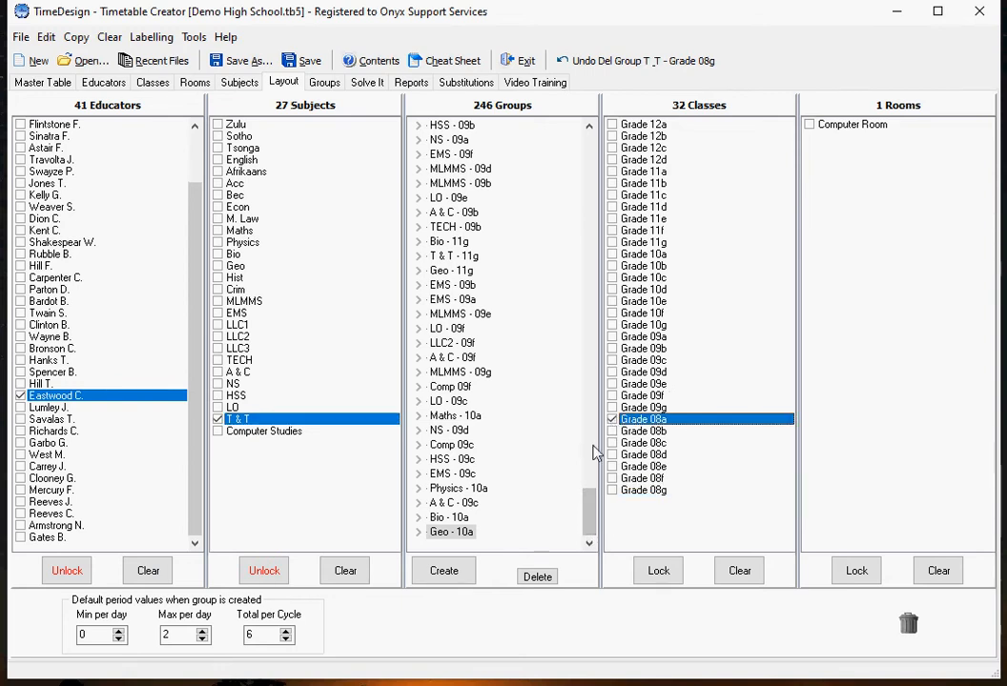
click(453, 577)
click(612, 431)
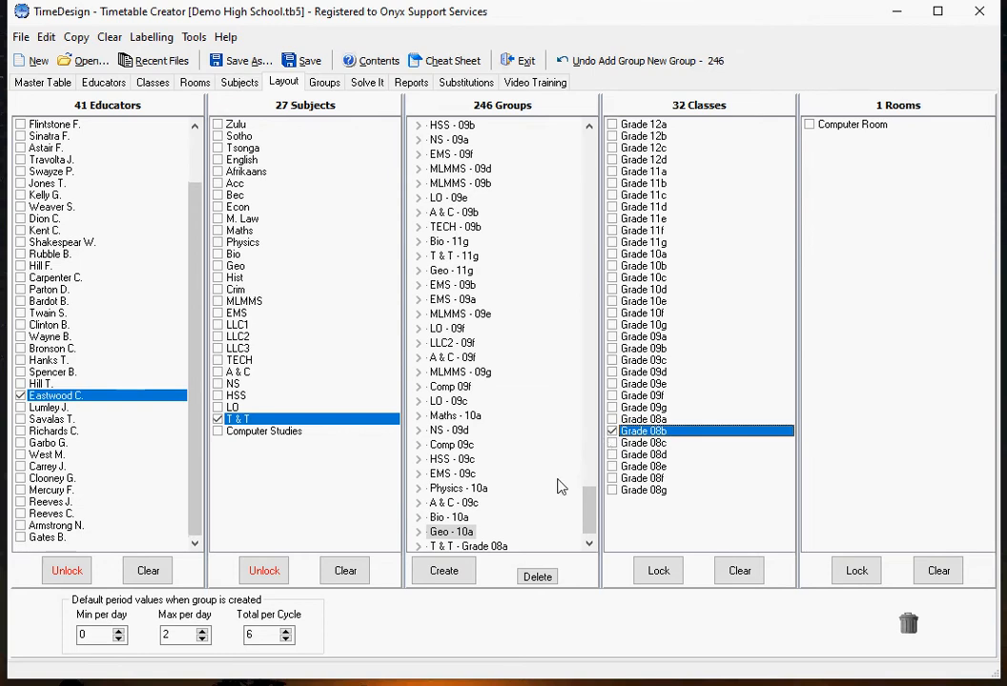
click(445, 571)
scroll(589, 505, down, 1)
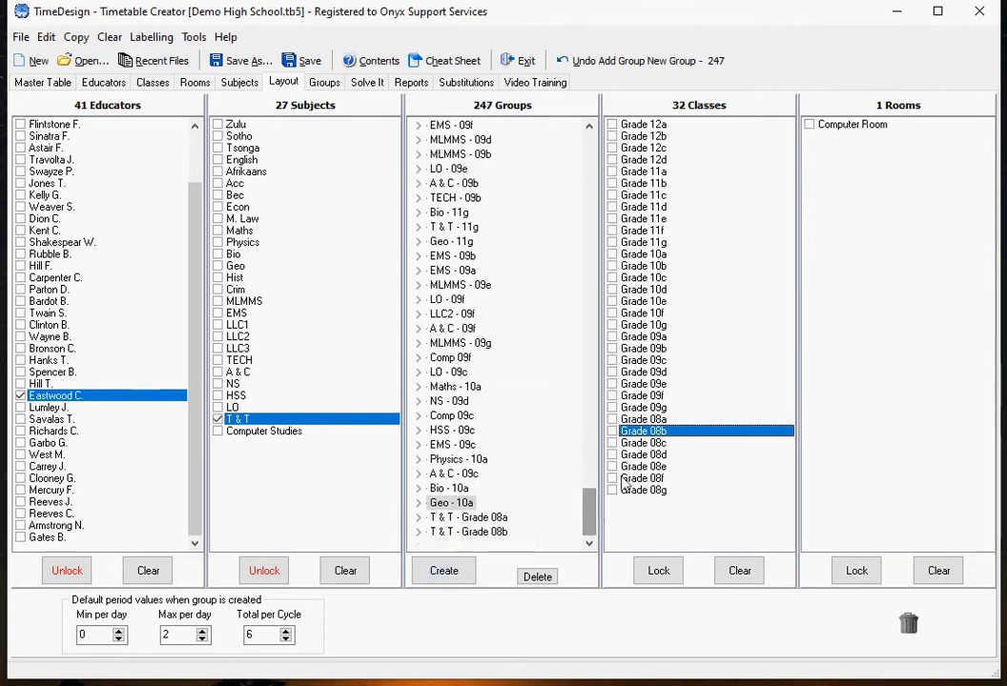
click(613, 443)
click(454, 572)
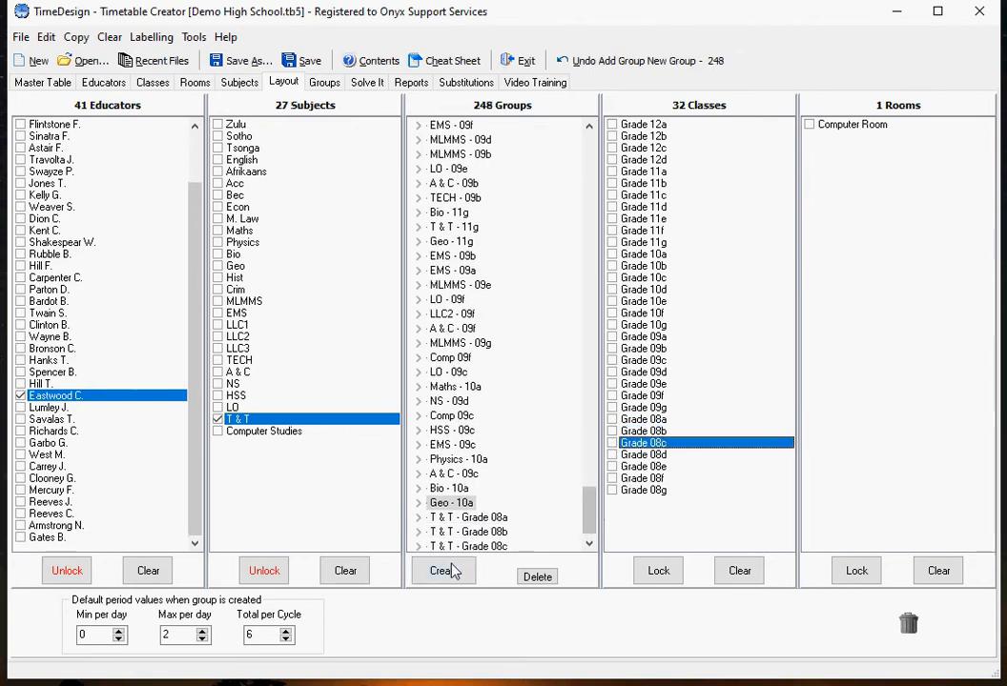
Step: Unlock the subject and educator selections and deselect both T & T and the chosen educator
click(270, 575)
click(61, 572)
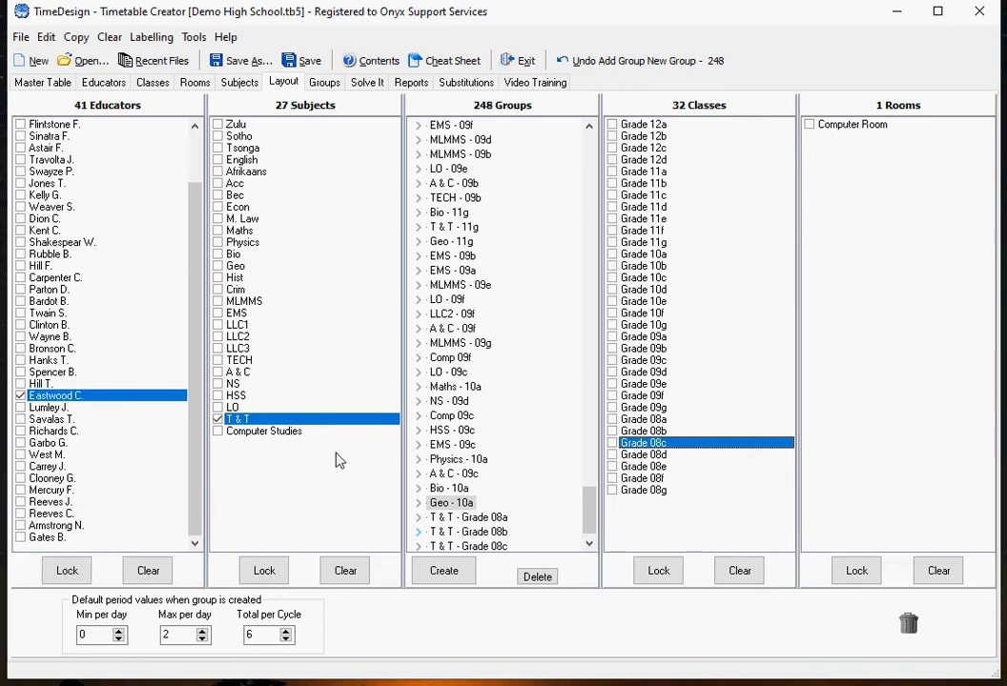
click(219, 419)
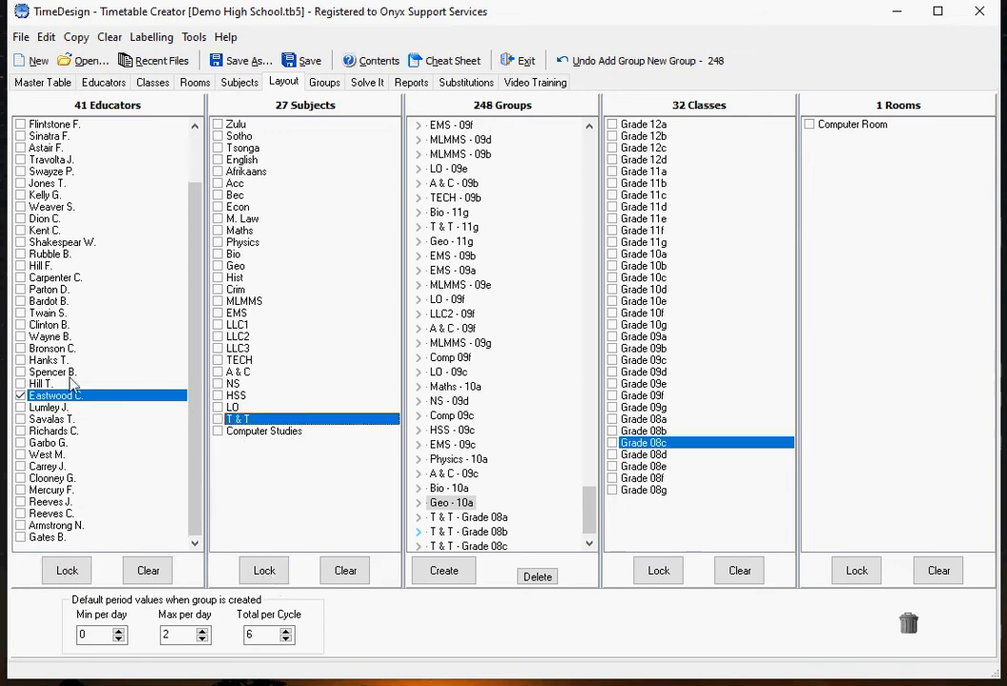
click(20, 395)
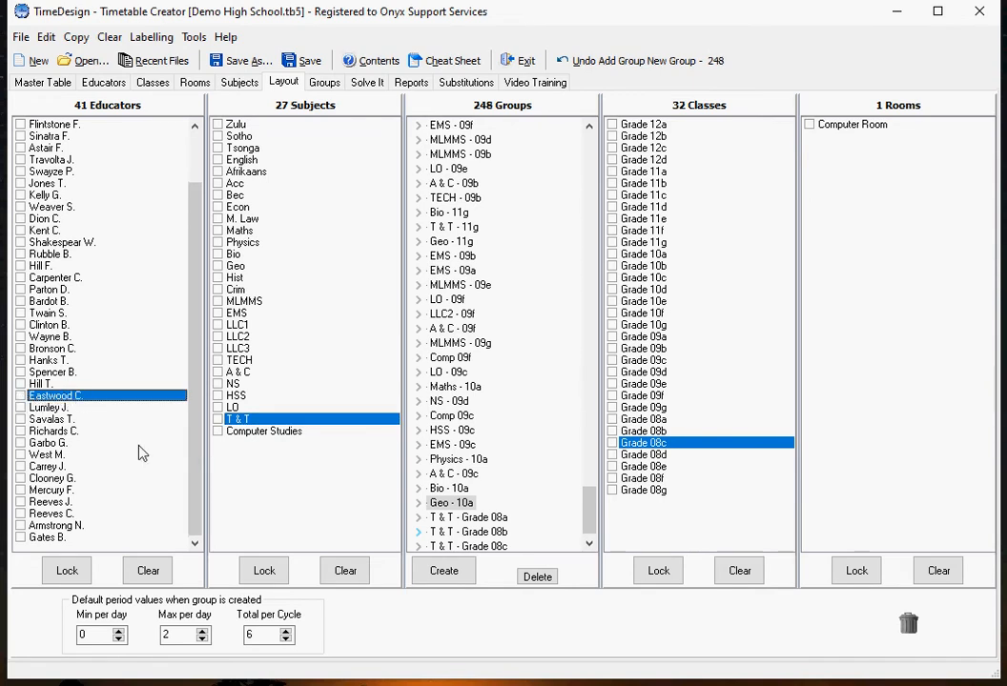
Step: Delete the T & T groups for Grade 08a, Grade 08b and Grade 08c from the layout
scroll(588, 524, down, 1)
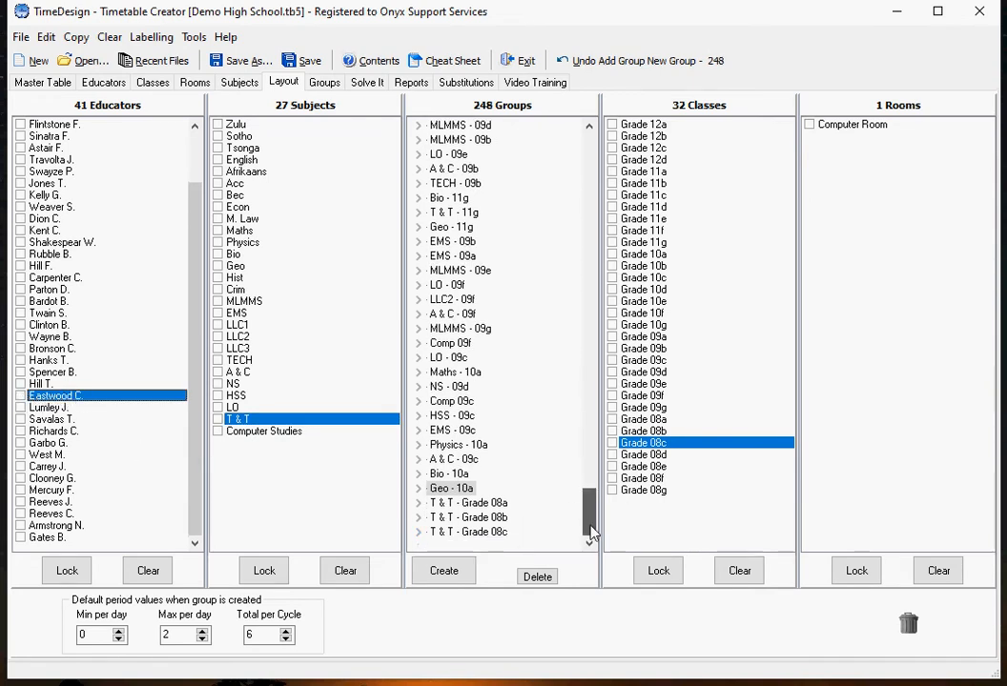
drag(451, 510, 910, 621)
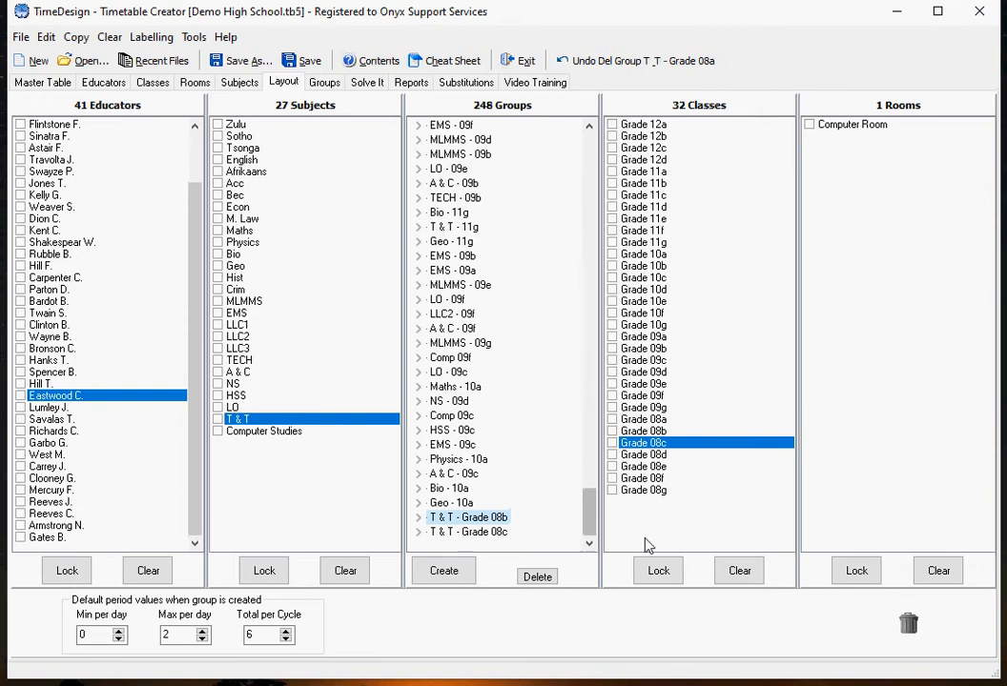
drag(474, 527, 934, 629)
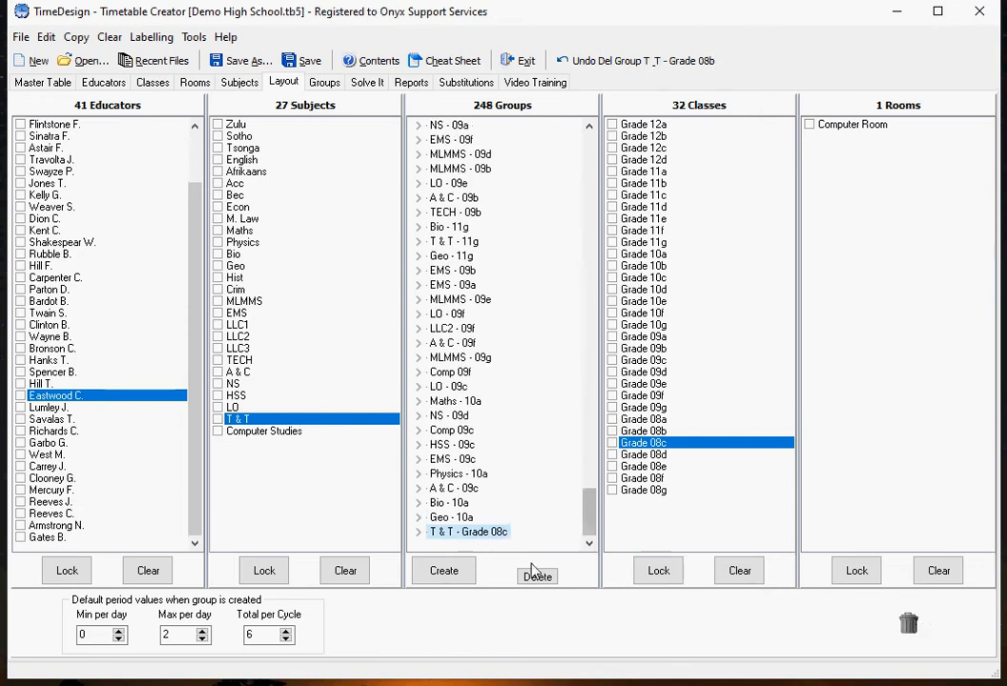
drag(479, 539, 908, 624)
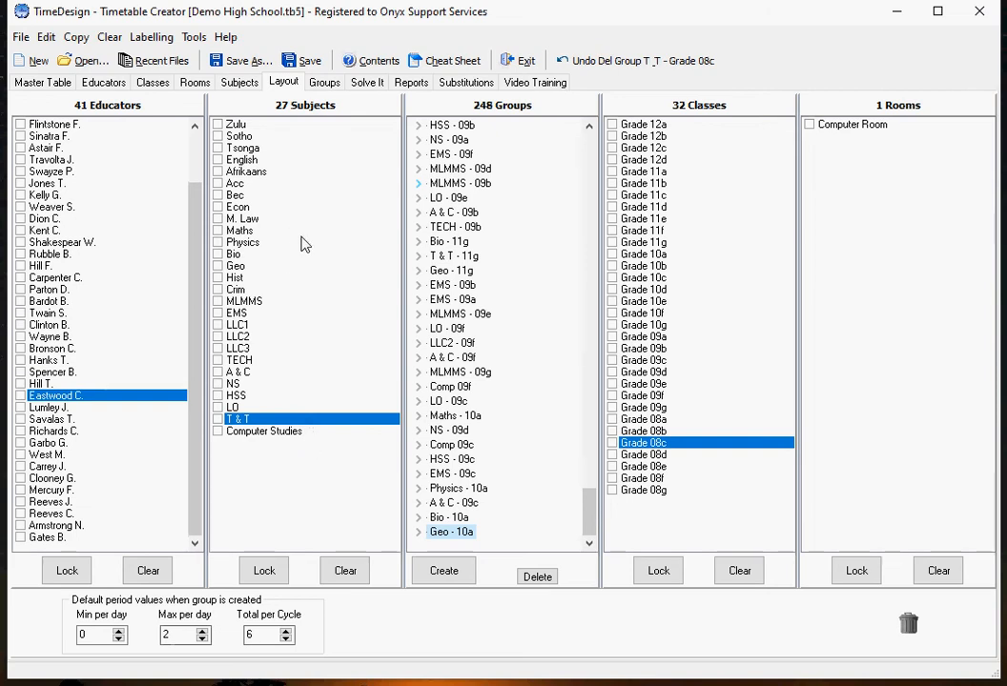
Step: Examine the period settings in the Groups list and the timetable of the A & C - 08b group
click(325, 85)
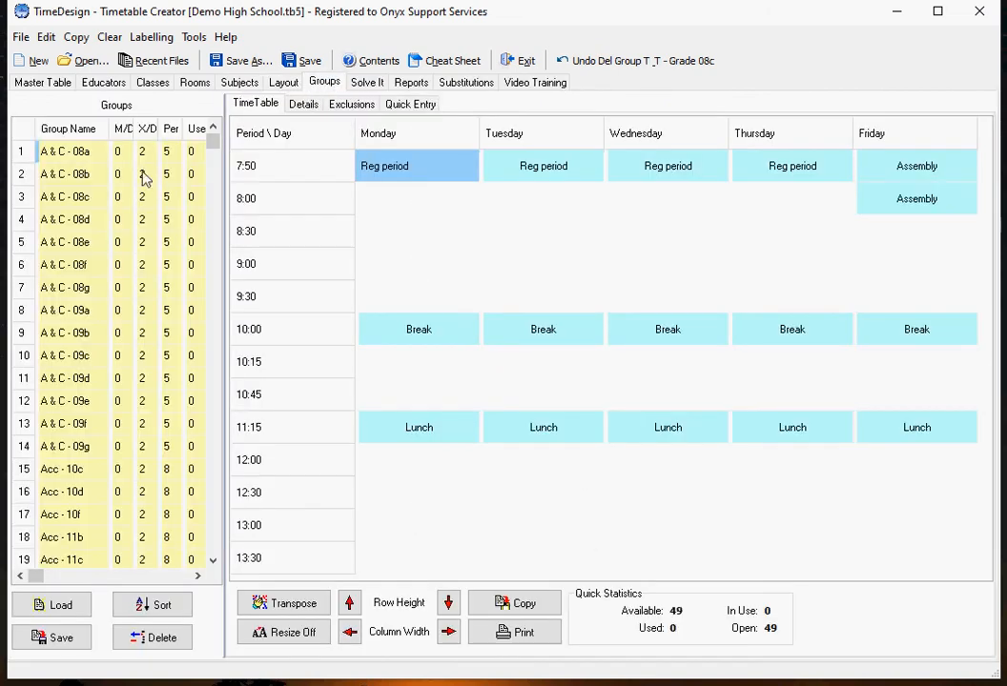
click(57, 173)
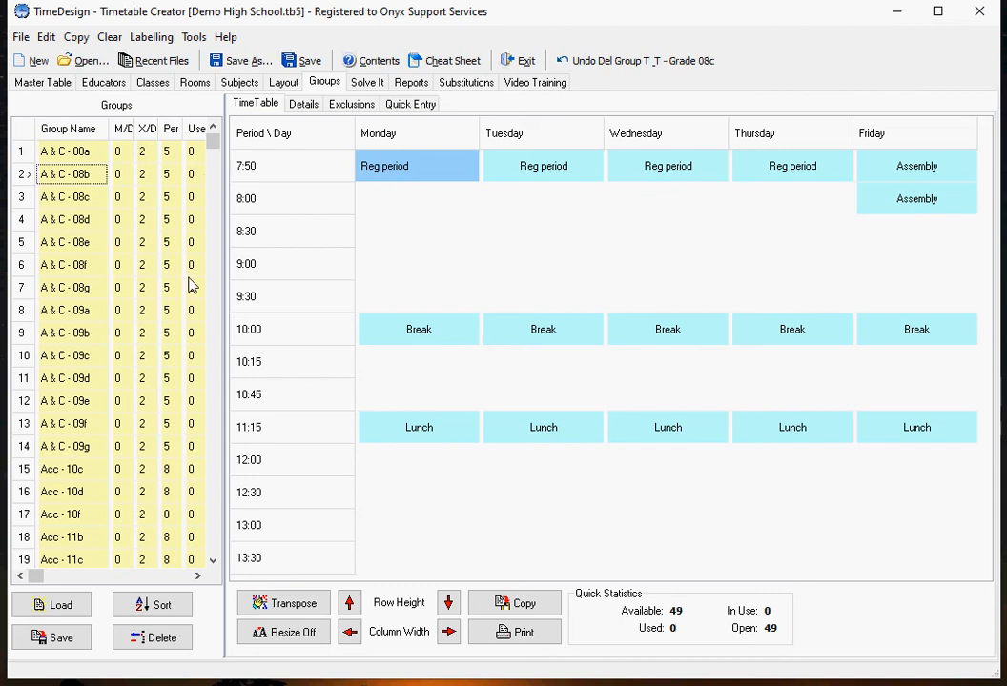
Step: Validate the timetable information and run the solver with the default constraints
click(367, 83)
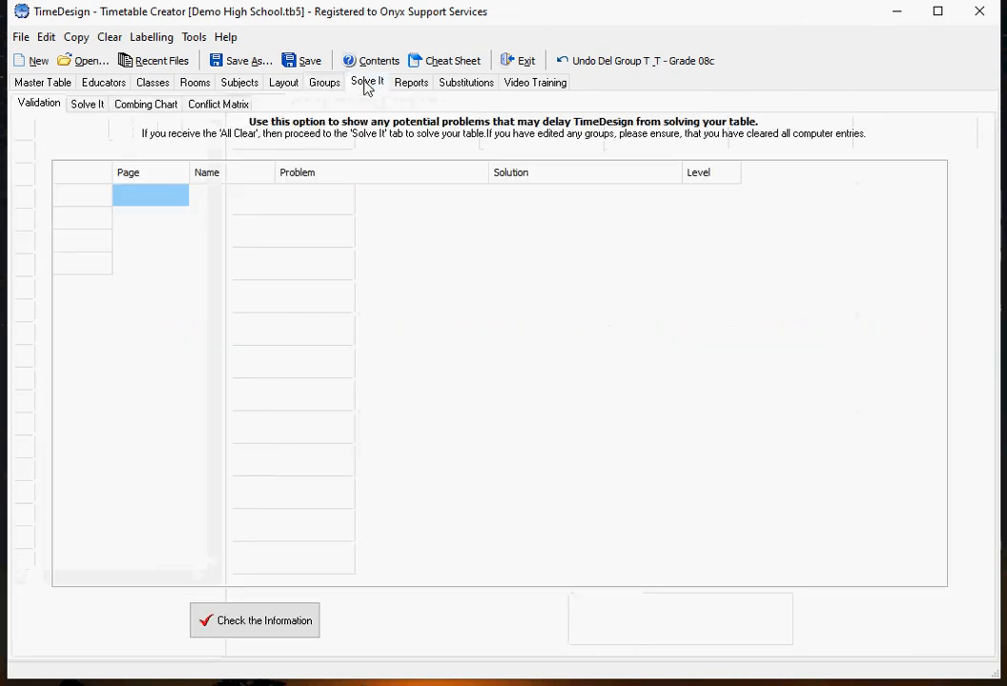
click(265, 626)
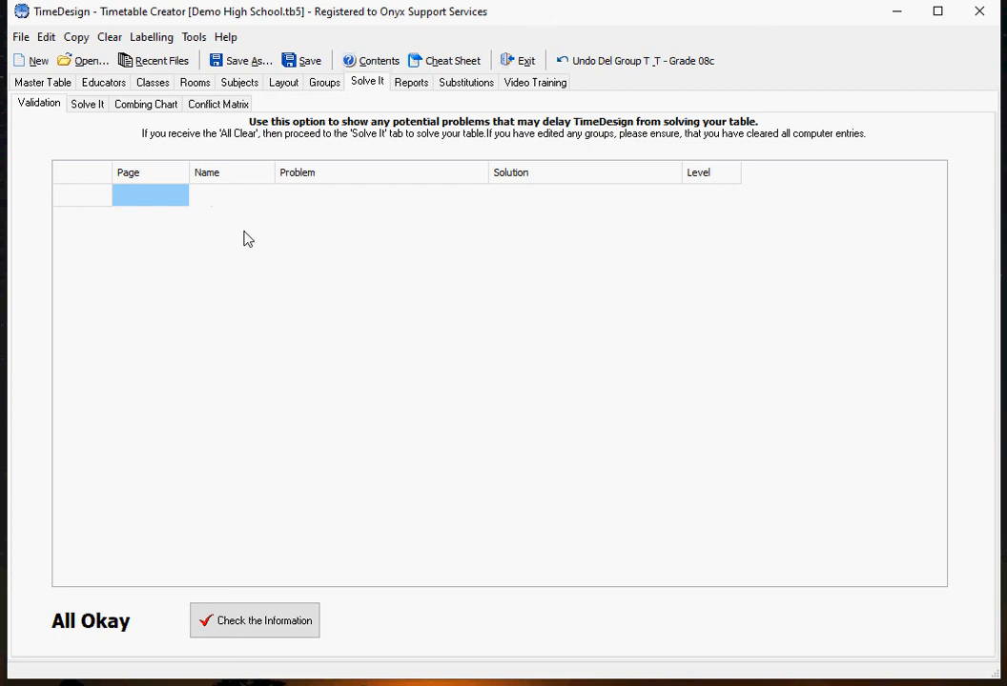
click(88, 105)
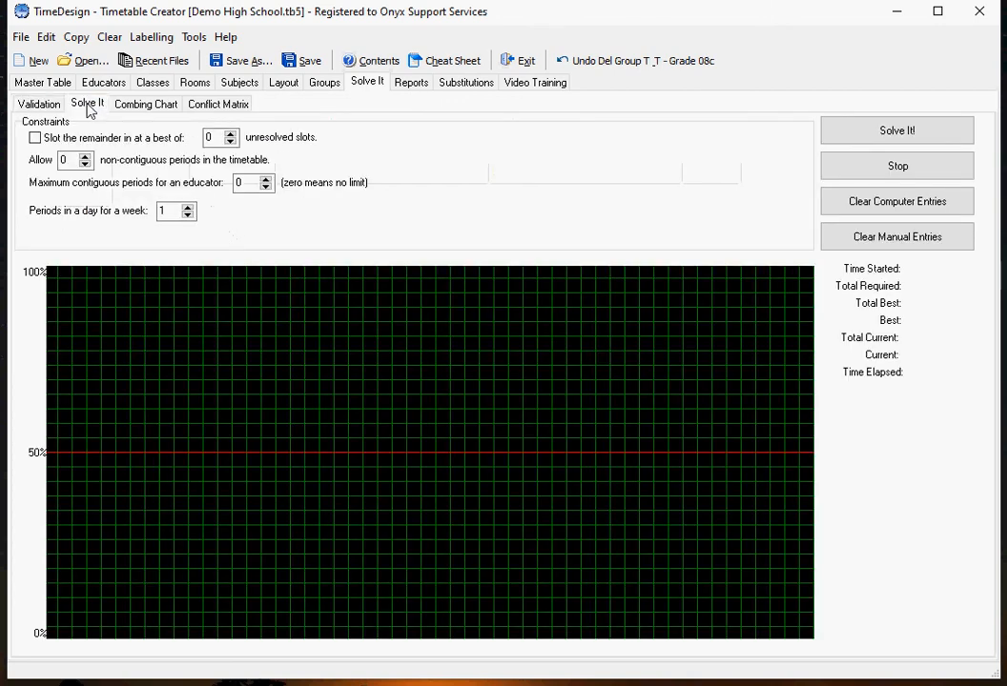
click(858, 133)
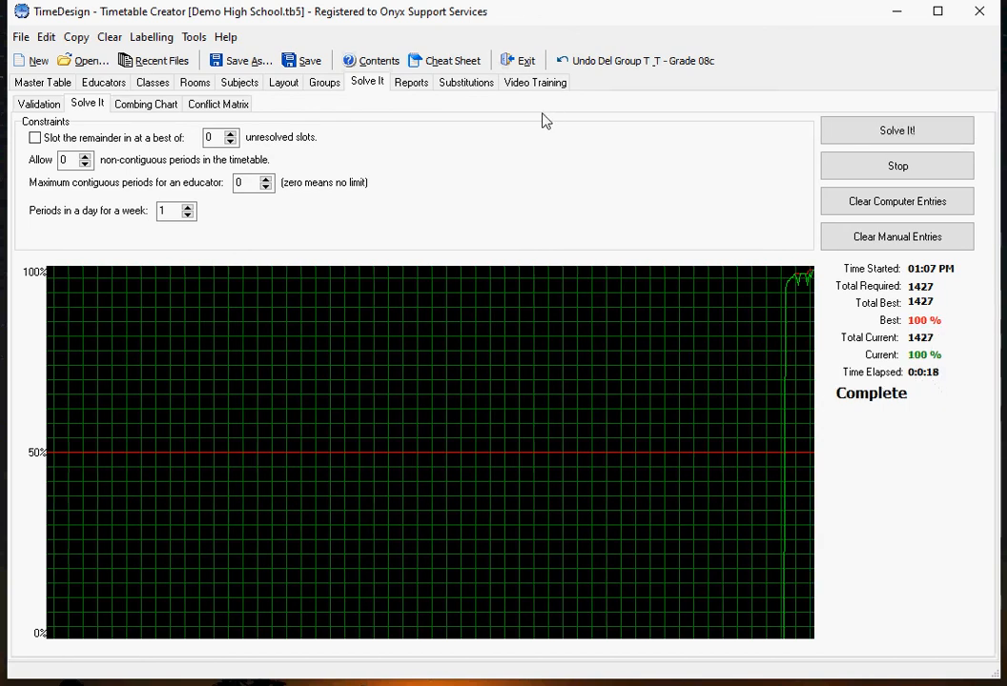
Step: Open a print preview of the reports with the default selections, look through it and close it
click(411, 86)
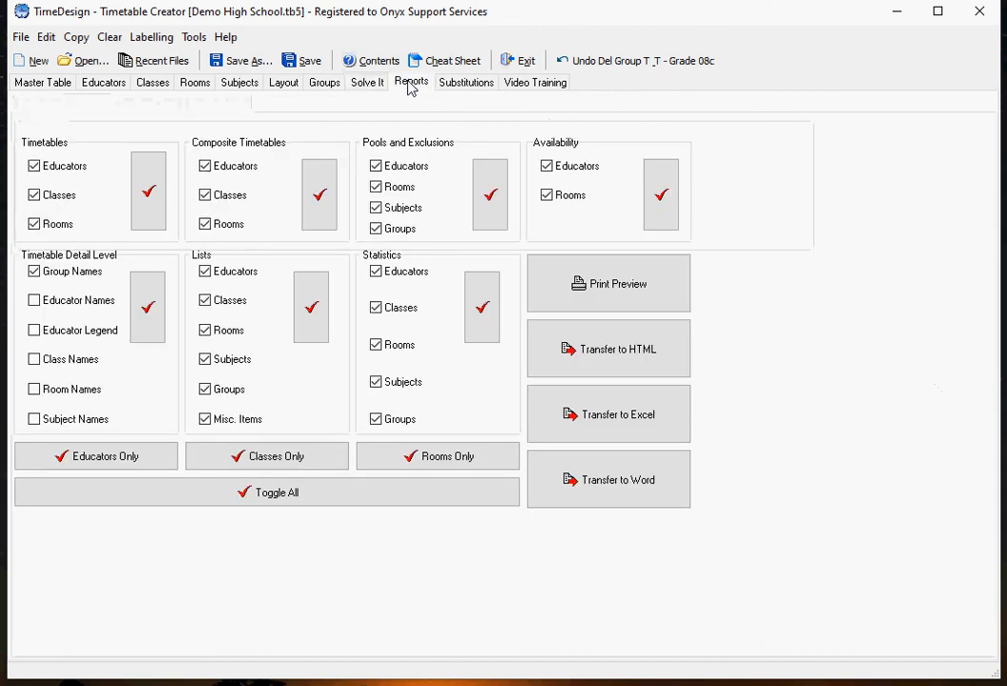
click(604, 290)
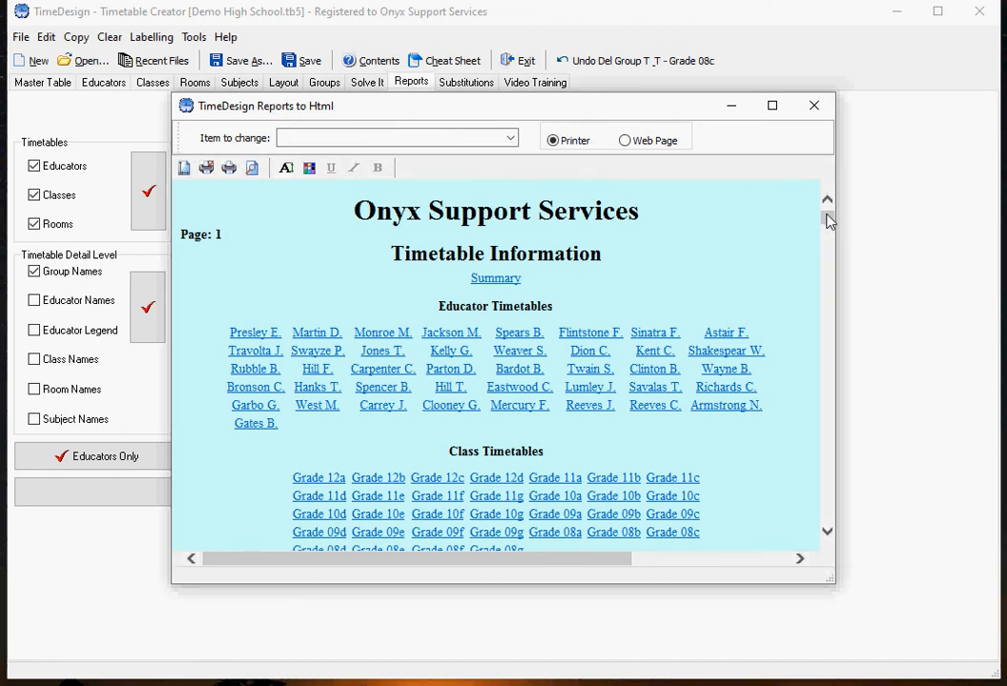
mouse_move(829, 221)
mouse_down()
mouse_move(827, 238)
mouse_move(825, 222)
mouse_up()
click(810, 107)
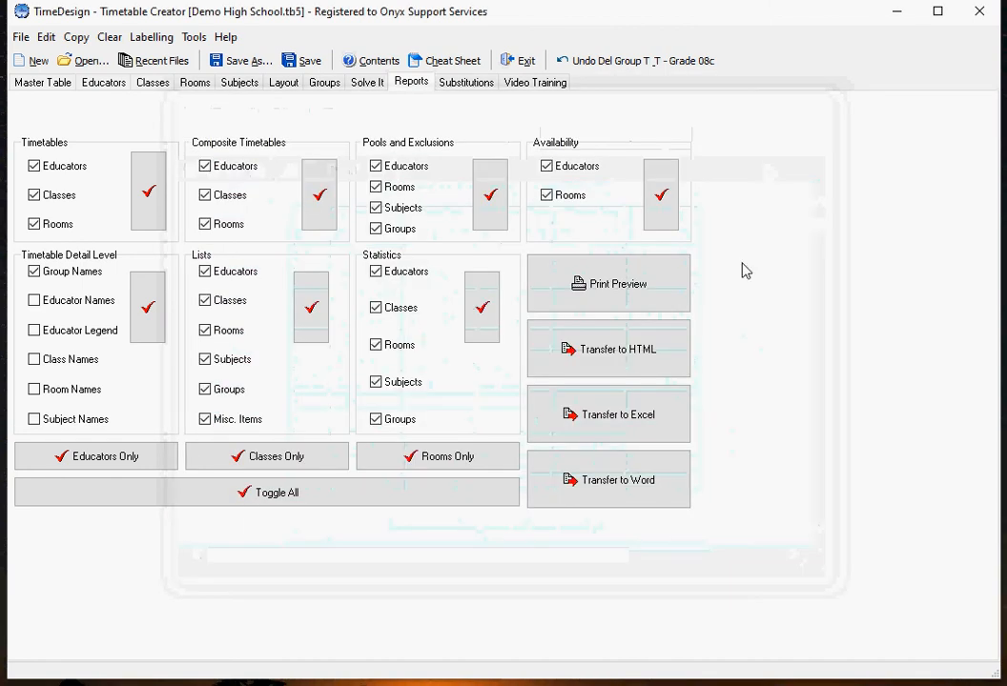